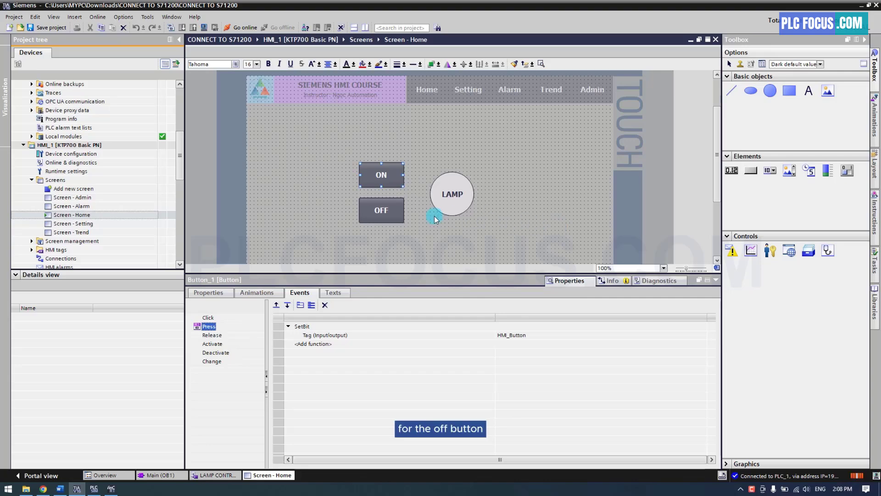
# - Select the OFF button to confirm its Press event runs ResetBit on HMI_Button
pyautogui.click(383, 215)
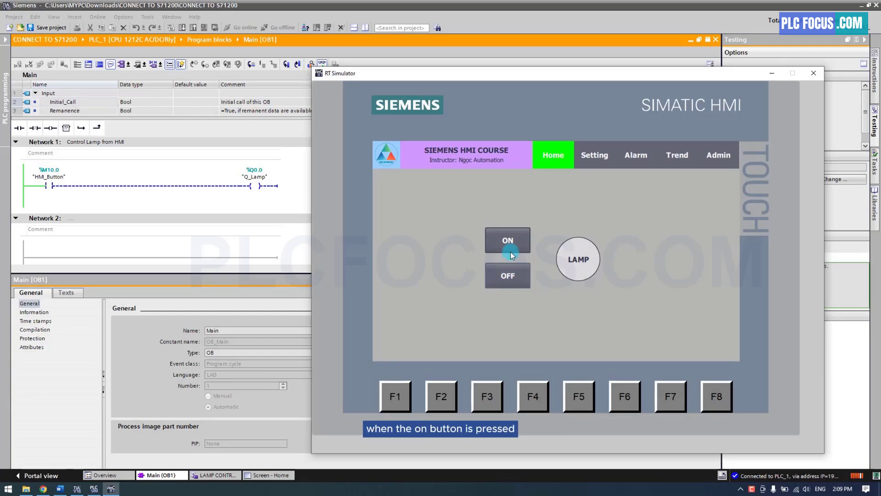
# - In the RT Simulator, press ON to turn the LAMP green, then OFF to turn it grey
pyautogui.click(511, 250)
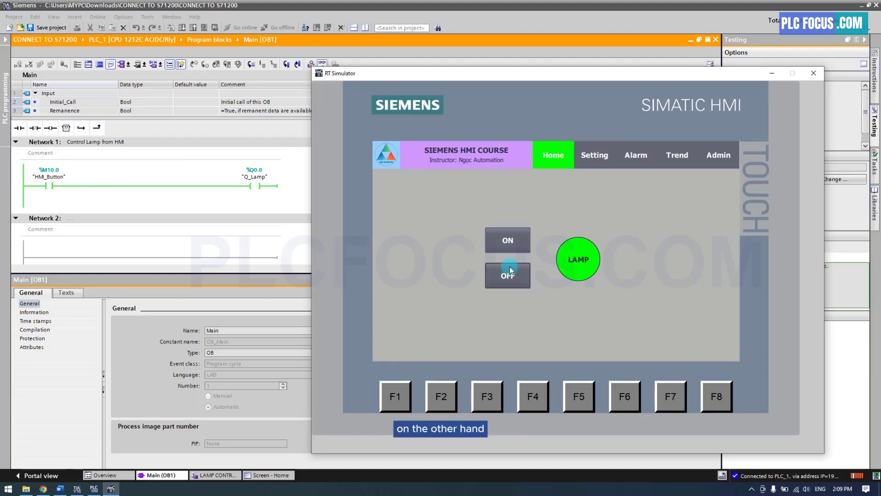
pyautogui.click(508, 282)
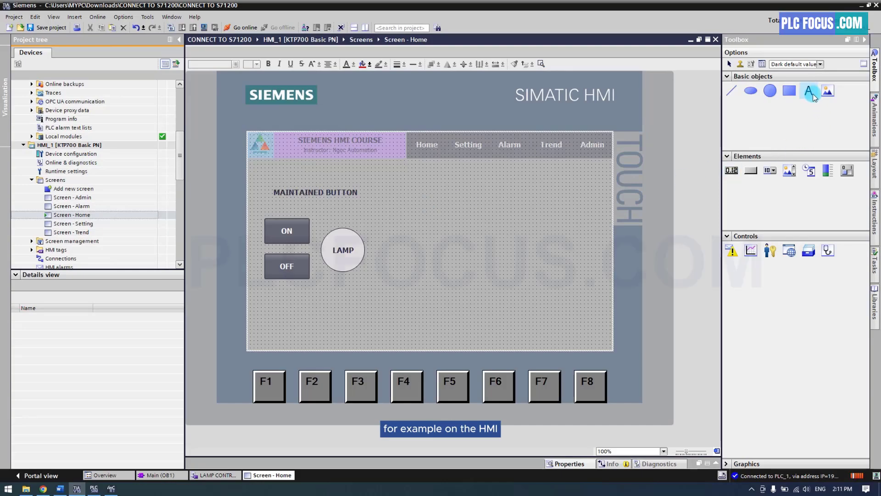
# - Add an INVERT BUTTON text heading aligned with the MAINTAINED BUTTON heading
pyautogui.click(810, 91)
pyautogui.click(385, 193)
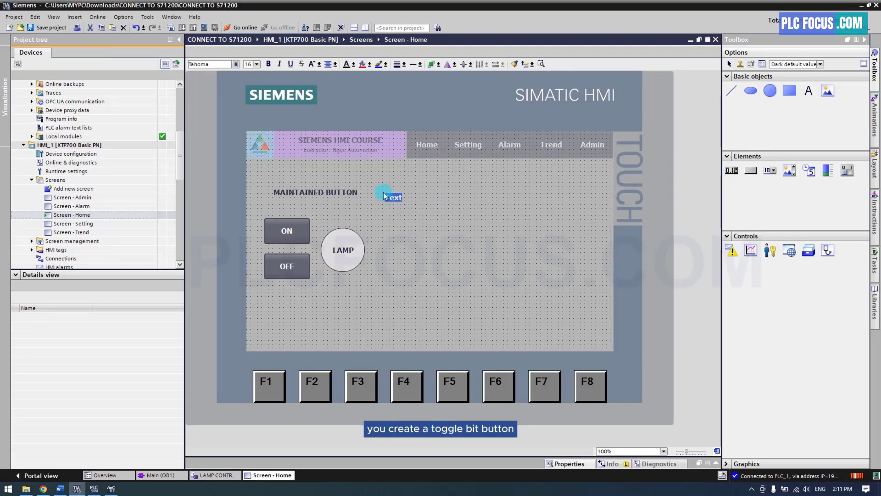
pyautogui.write('INVERT BUTTON')
pyautogui.press('Return')
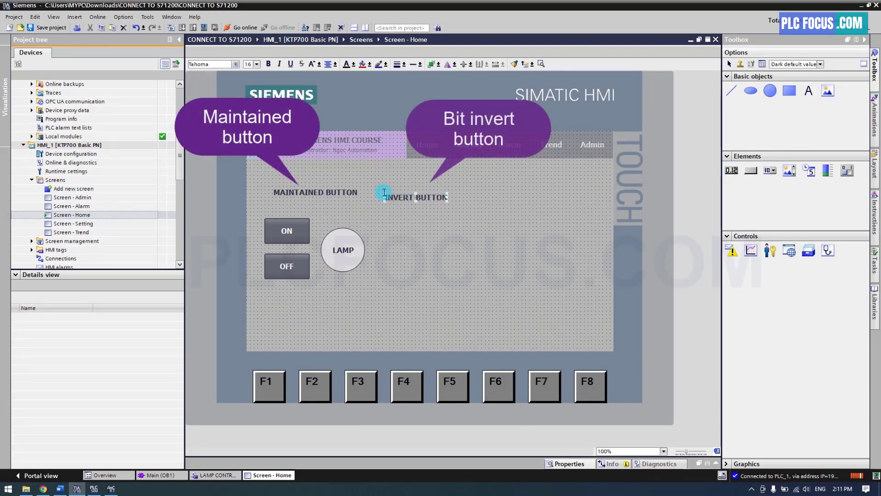
pyautogui.moveTo(393, 197); pyautogui.dragTo(396, 191)
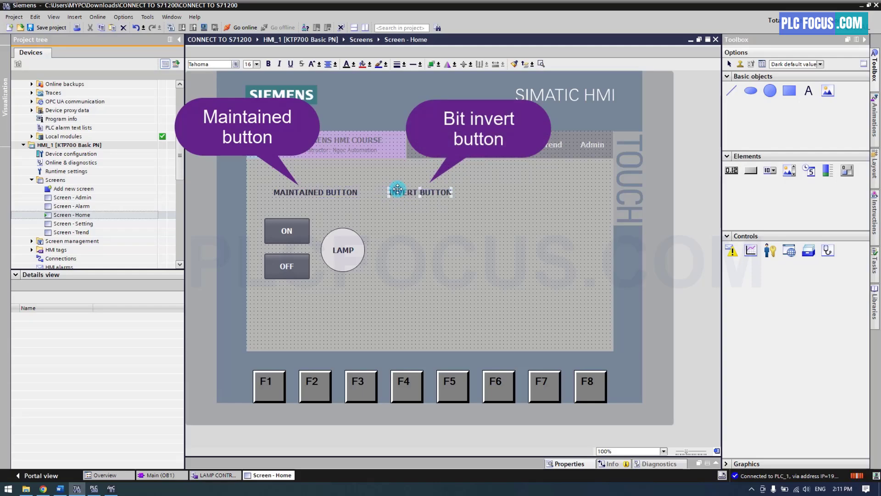
# - Add a button labelled 'Lamp On/Off' below the heading, then enlarge and position it
pyautogui.click(751, 170)
pyautogui.click(401, 243)
pyautogui.write('La')
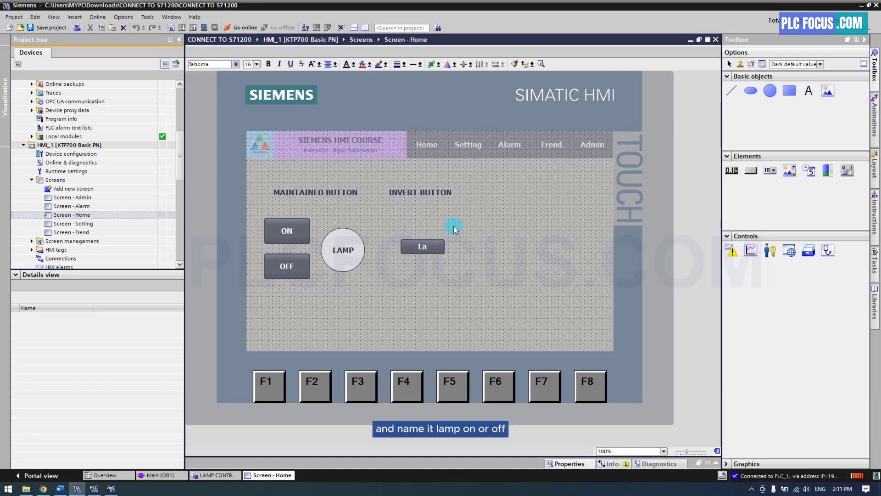
pyautogui.write('mp On')
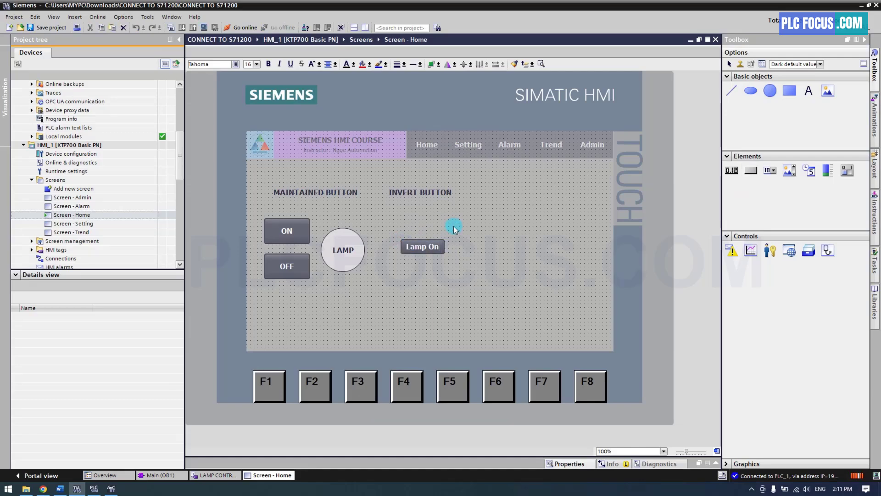
pyautogui.write('/Off')
pyautogui.press('Return')
pyautogui.moveTo(442, 252); pyautogui.dragTo(410, 239)
# - Assign the InvertBit function to the Lamp On/Off button's Press event
pyautogui.click(472, 249)
pyautogui.rightClick(439, 246)
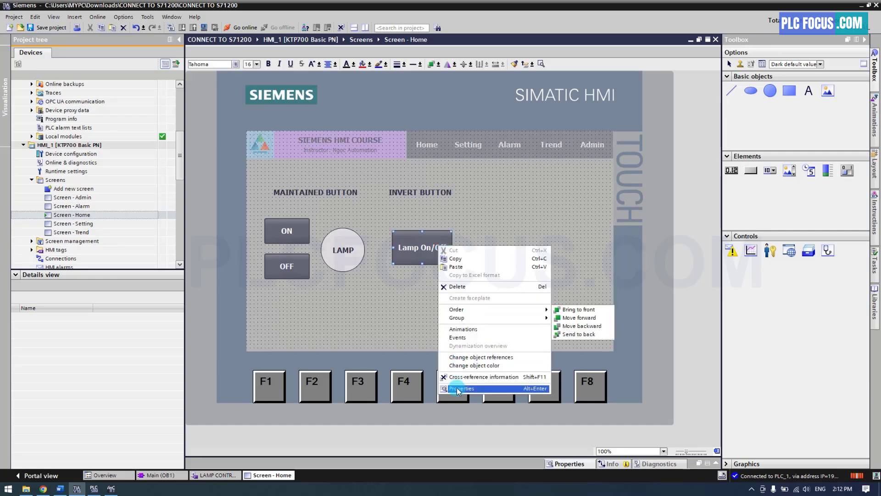
pyautogui.click(452, 387)
pyautogui.scroll(-2, 426, 213)
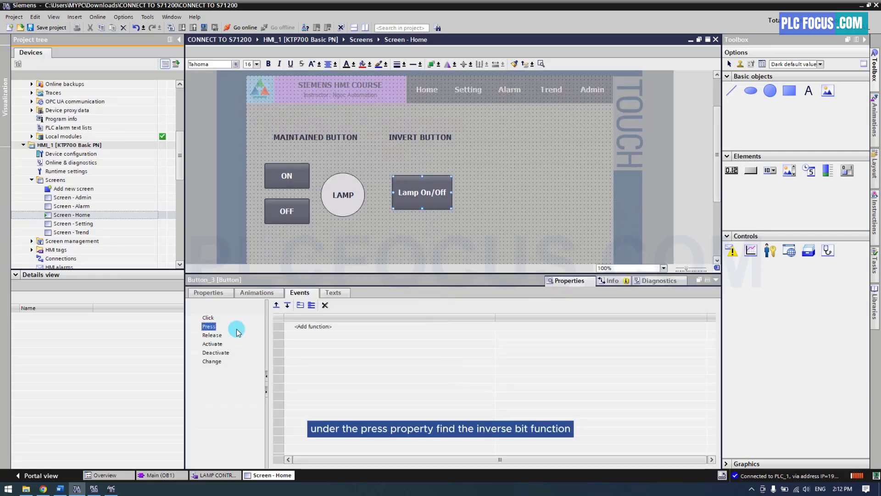
pyautogui.click(311, 327)
pyautogui.click(312, 328)
pyautogui.write('invert')
pyautogui.click(312, 335)
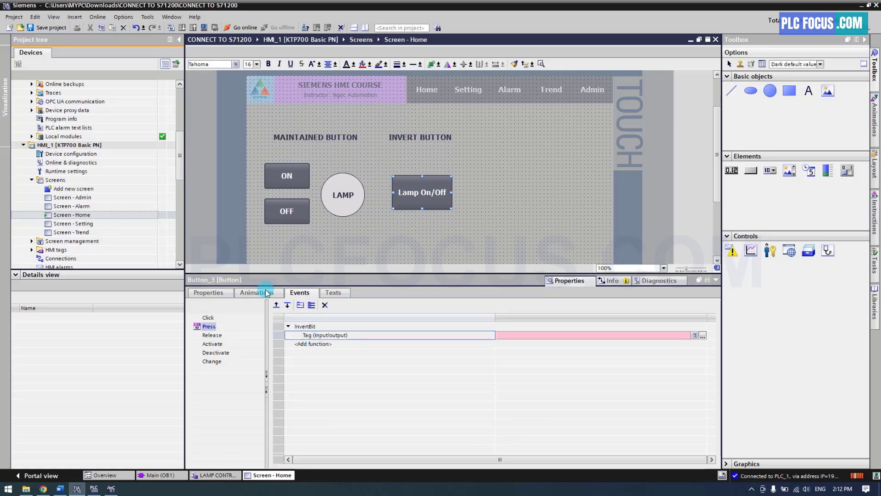
# - Link the HMI_Button tag from LAMP CONTROL to the InvertBit Tag field
pyautogui.scroll(6, 181, 138)
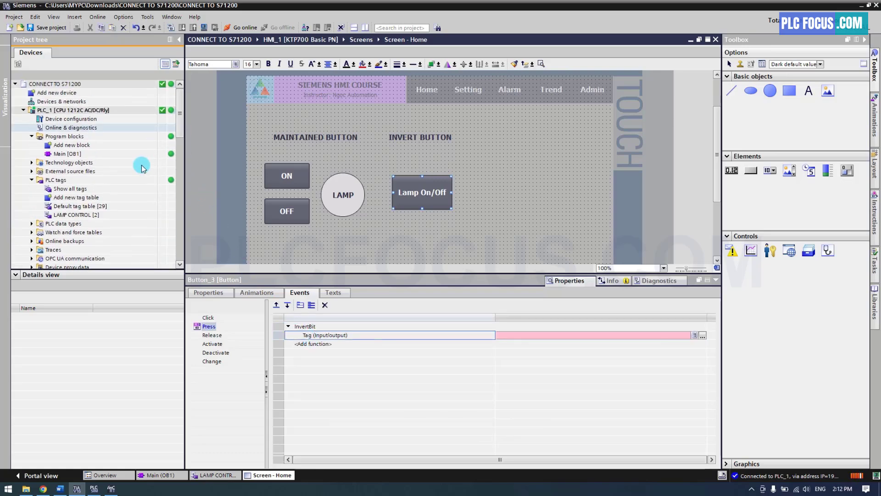
pyautogui.click(90, 215)
pyautogui.click(36, 317)
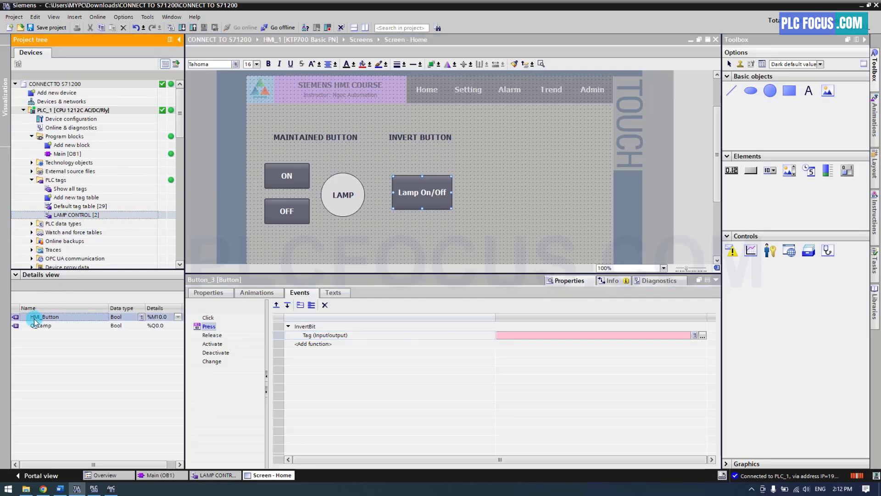
pyautogui.moveTo(41, 321); pyautogui.dragTo(513, 338)
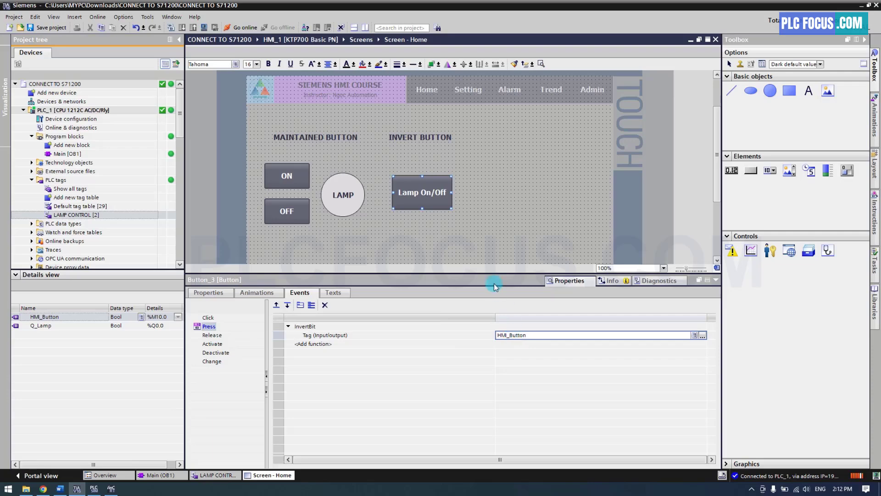
pyautogui.click(484, 248)
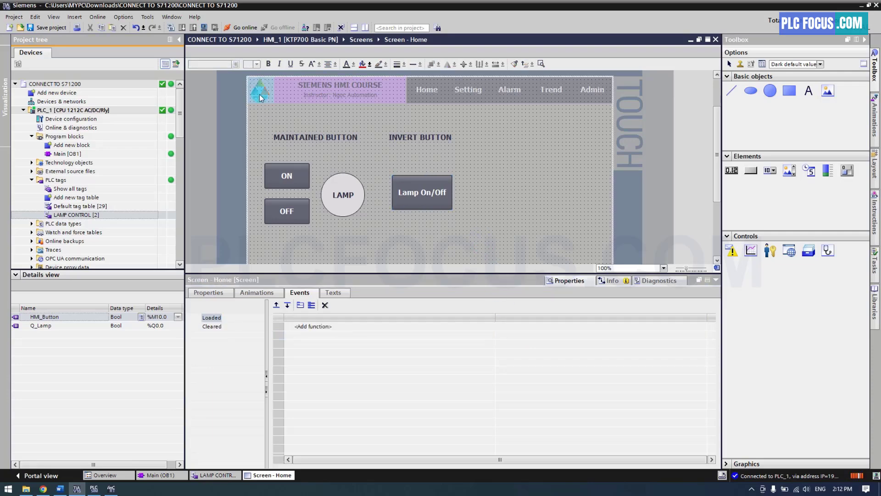
# - Compile and start the HMI simulation, then toggle the lamp on and off twice with Lamp On/Off
pyautogui.click(203, 28)
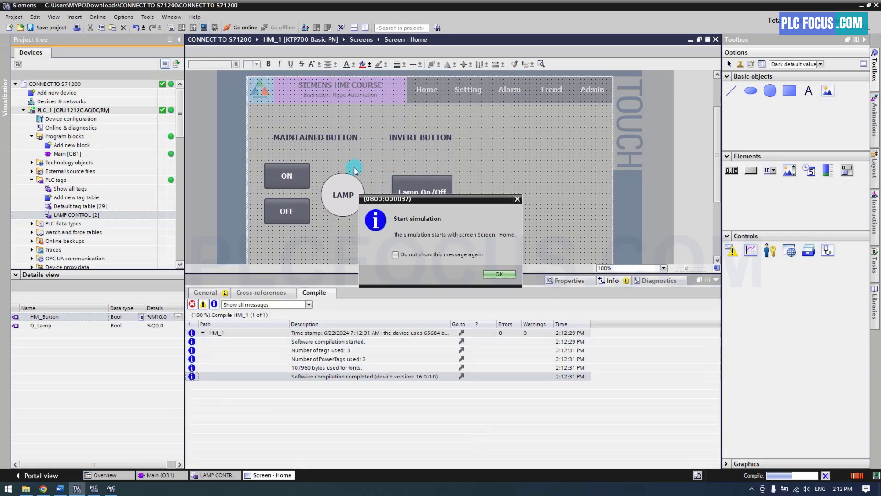
pyautogui.click(513, 275)
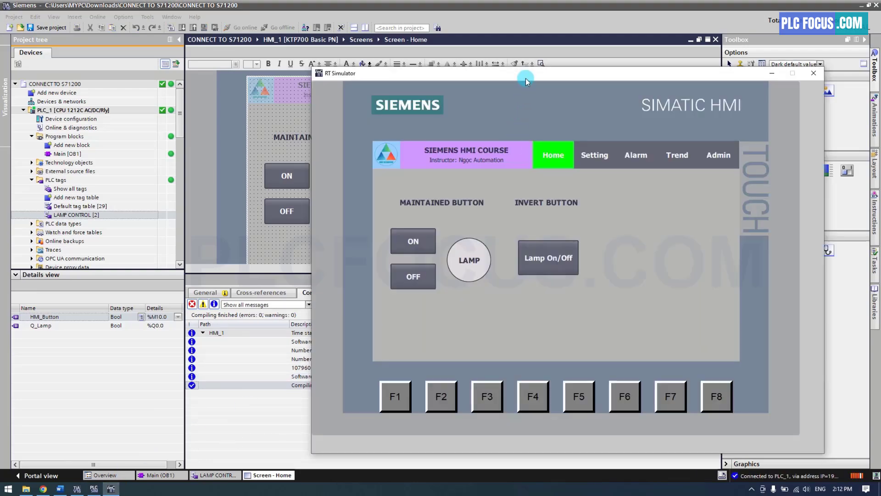
pyautogui.moveTo(527, 82); pyautogui.dragTo(375, 49)
pyautogui.click(396, 228)
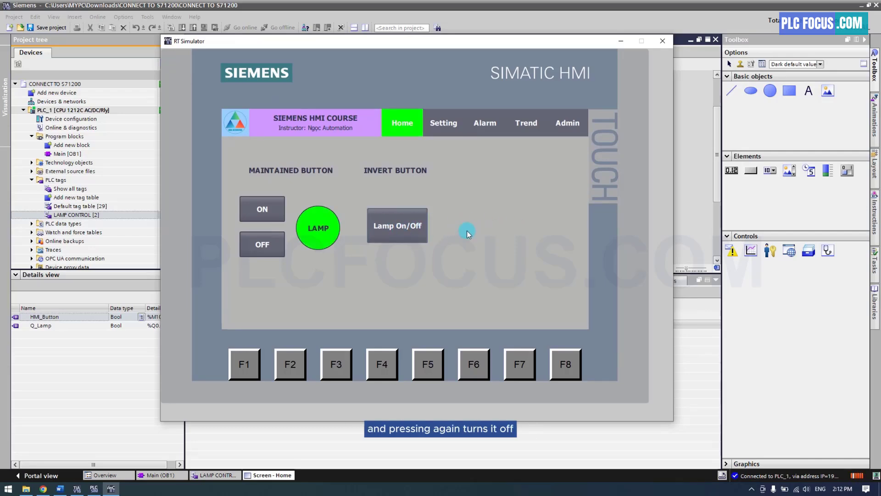
pyautogui.click(396, 228)
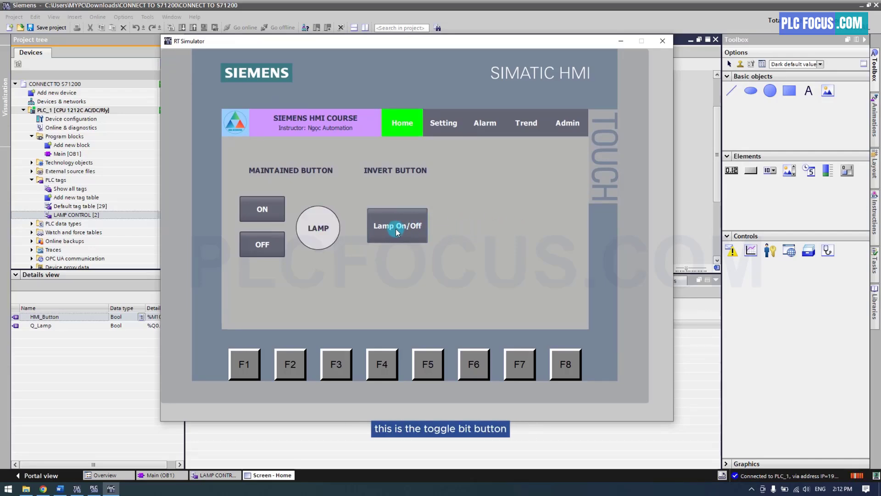
pyautogui.click(400, 233)
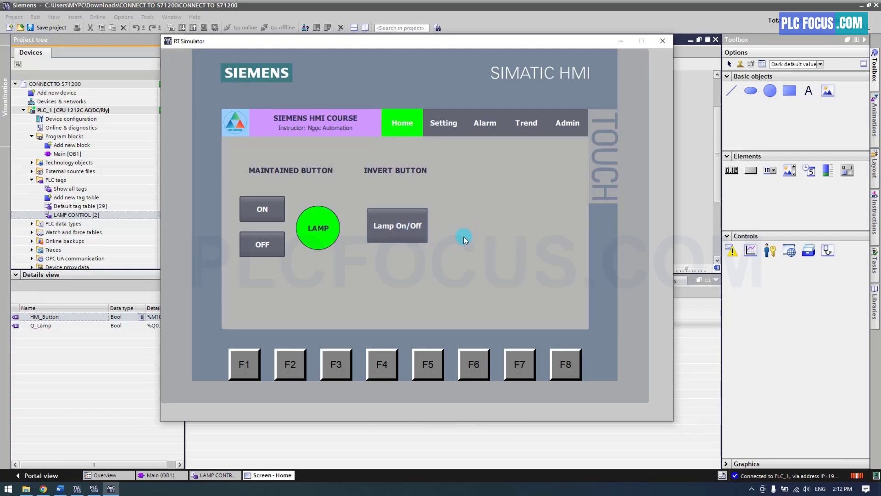
pyautogui.click(397, 234)
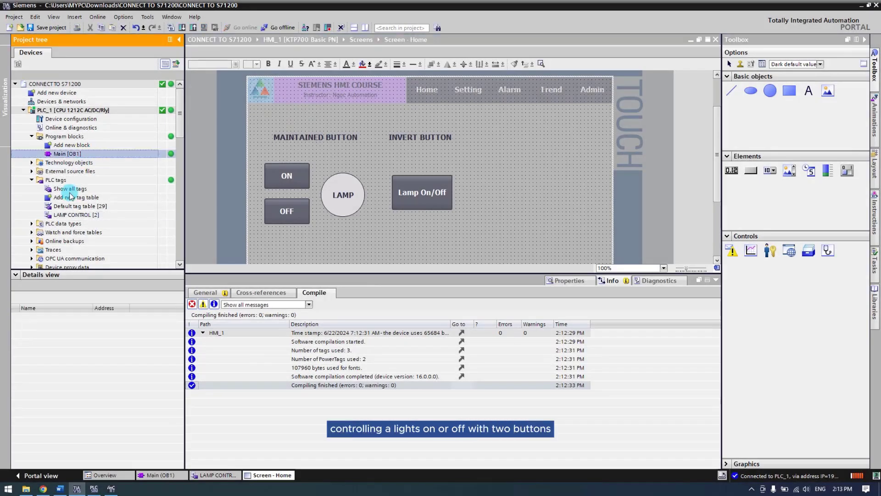
# - Show the LAMP CONTROL tags HMI_Button and Q_Lamp in Details view
pyautogui.click(60, 218)
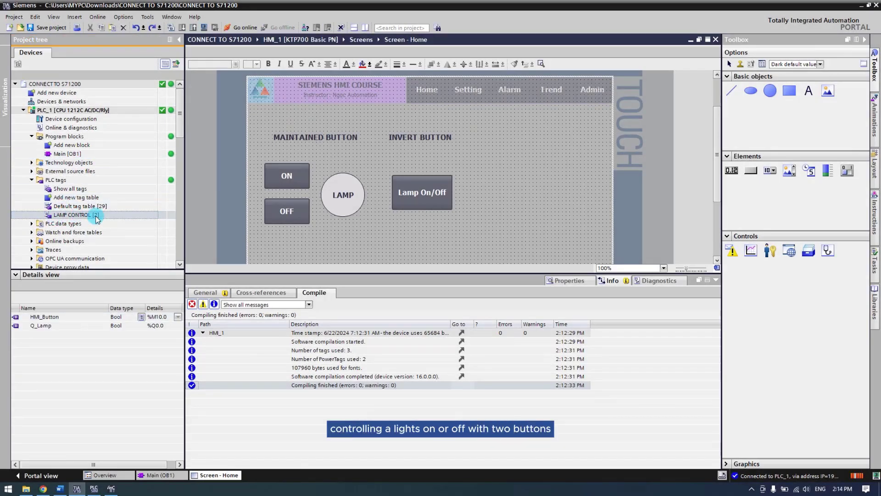
# - Add tag Q_Lamp2 and give Q_Lamp and Q_Lamp2 the comments Lamp1 and Lamp2
pyautogui.doubleClick(73, 215)
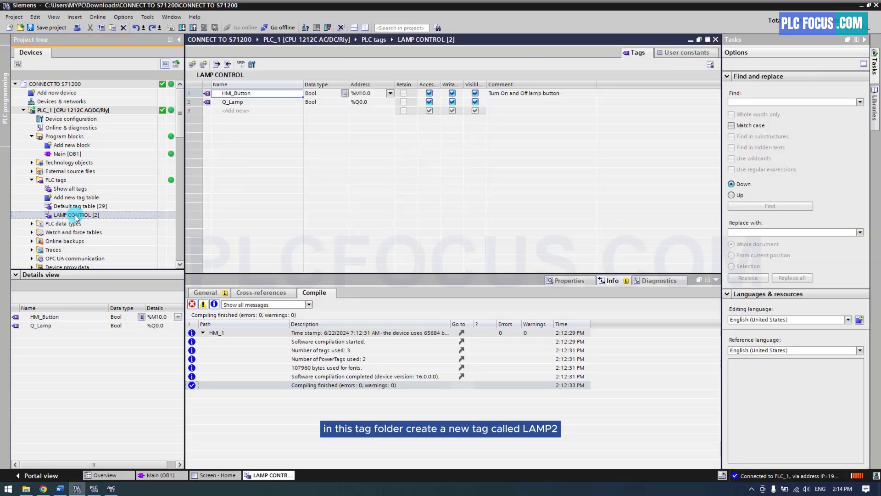
pyautogui.doubleClick(238, 110)
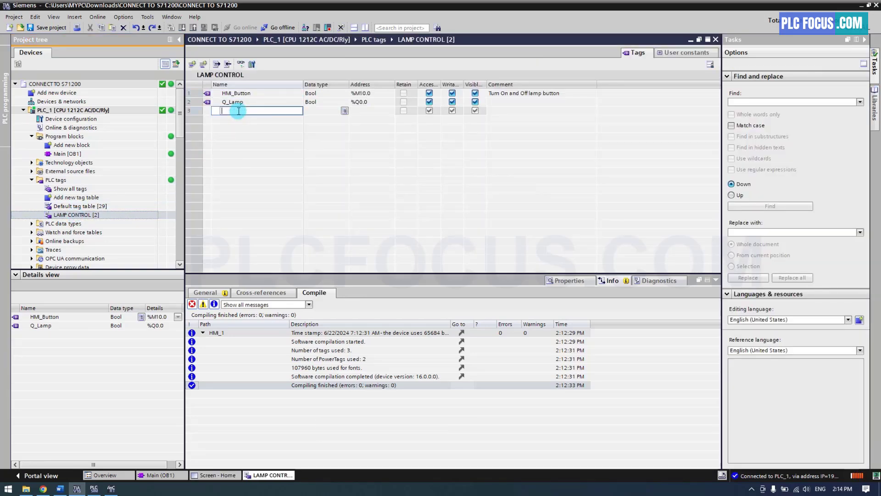
pyautogui.write('Q_Lamp2')
pyautogui.press('Return')
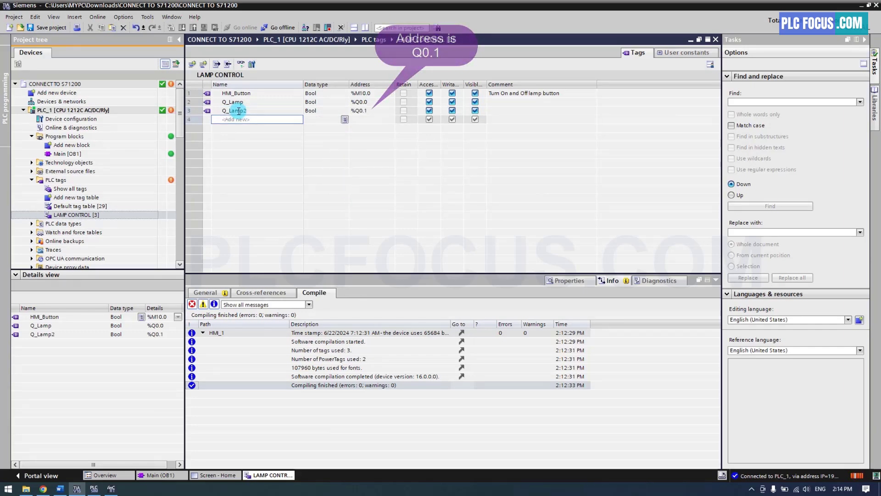
pyautogui.click(497, 102)
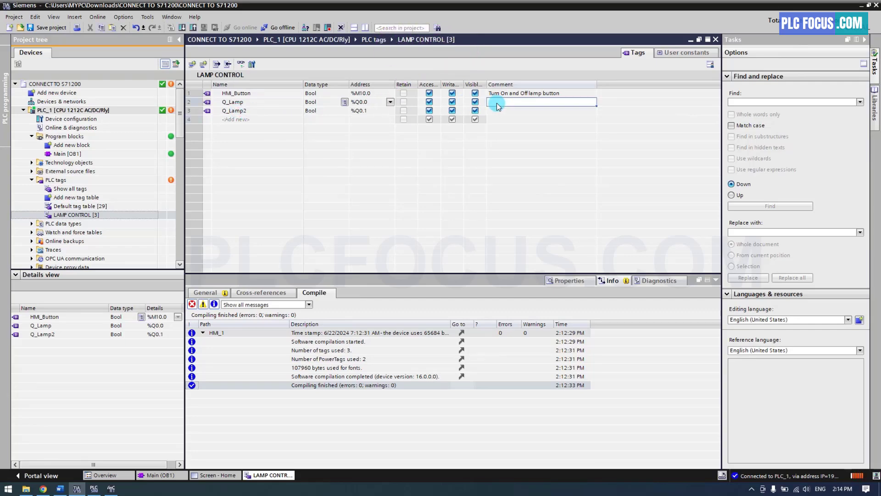
pyautogui.write('Lamp1')
pyautogui.press('Return')
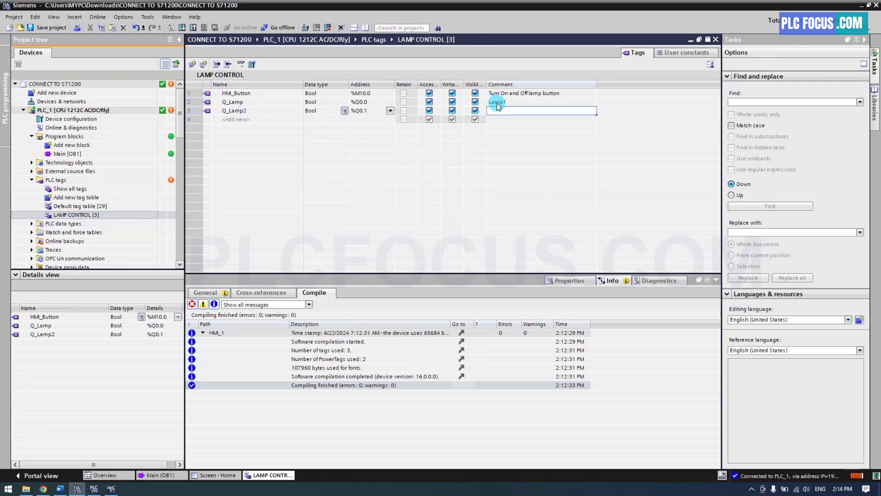
pyautogui.write('Lamp2')
pyautogui.press('Return')
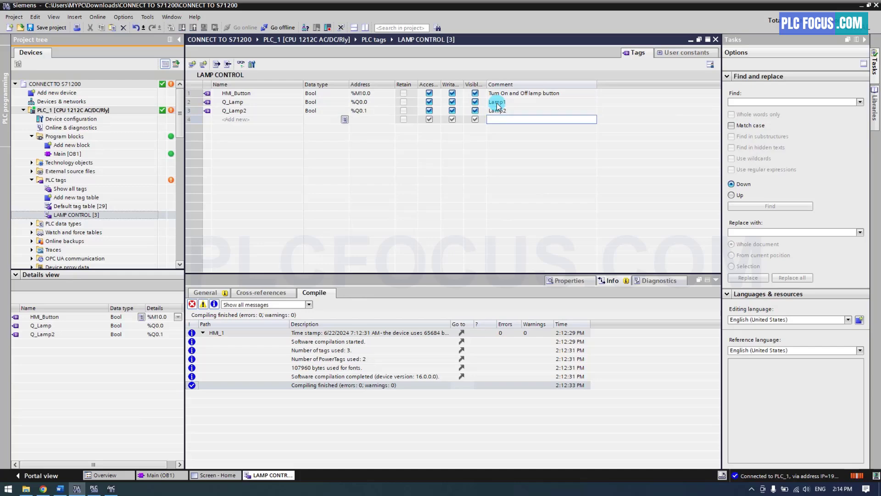
# - Add tags HMI_Button_Lamp2_On at %M10.1 and HMI_Button_Lamp2_Off below it
pyautogui.click(240, 121)
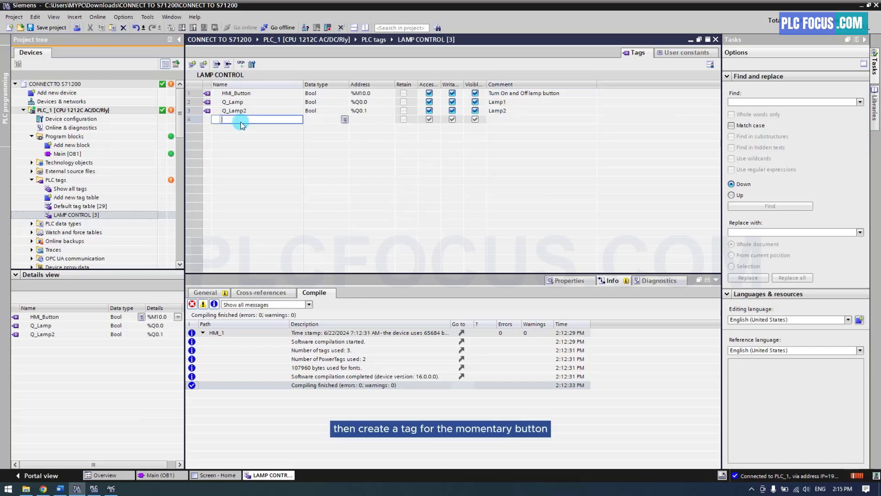
pyautogui.write('HMI_Button_Lamp')
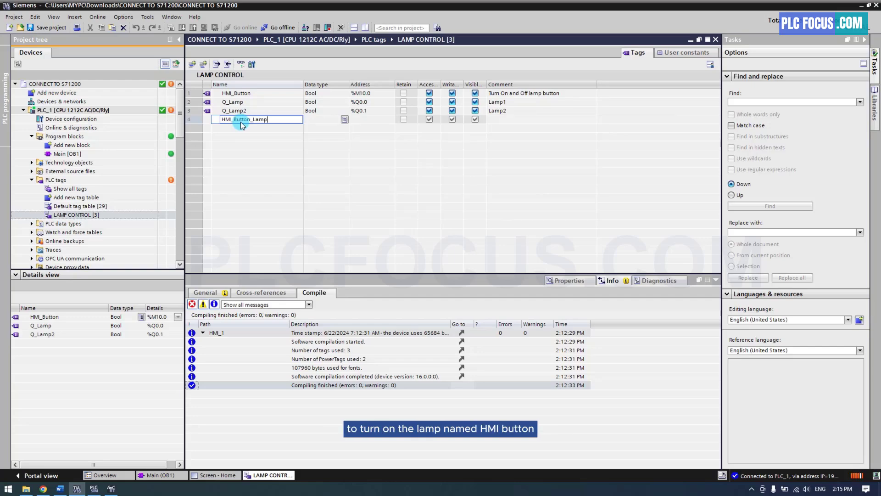
pyautogui.write('2_On')
pyautogui.press('Return')
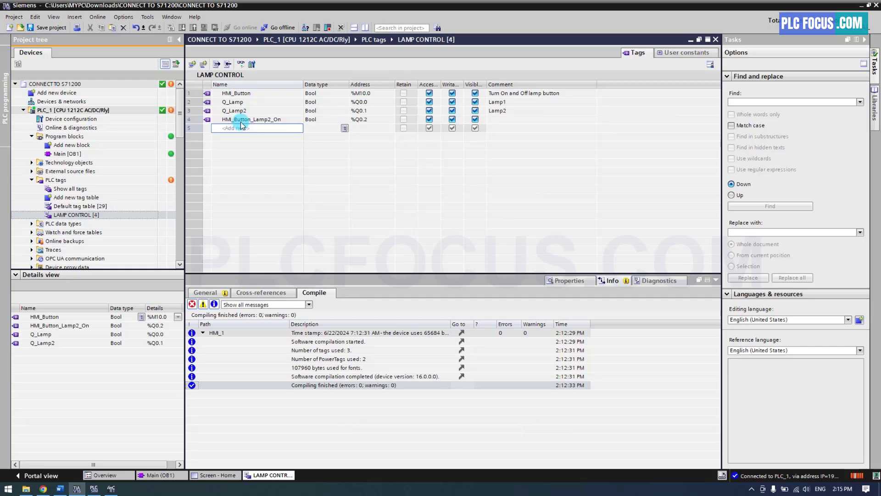
pyautogui.click(240, 122)
pyautogui.click(366, 120)
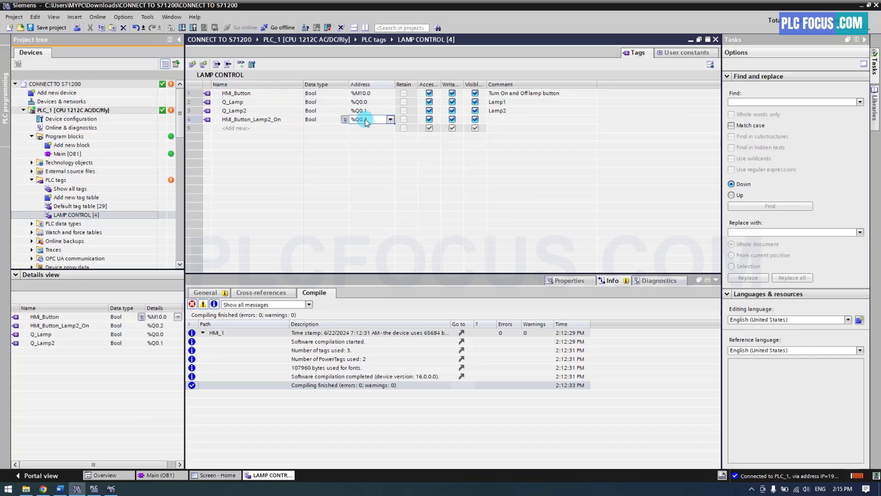
pyautogui.write('m10.1')
pyautogui.press('Return')
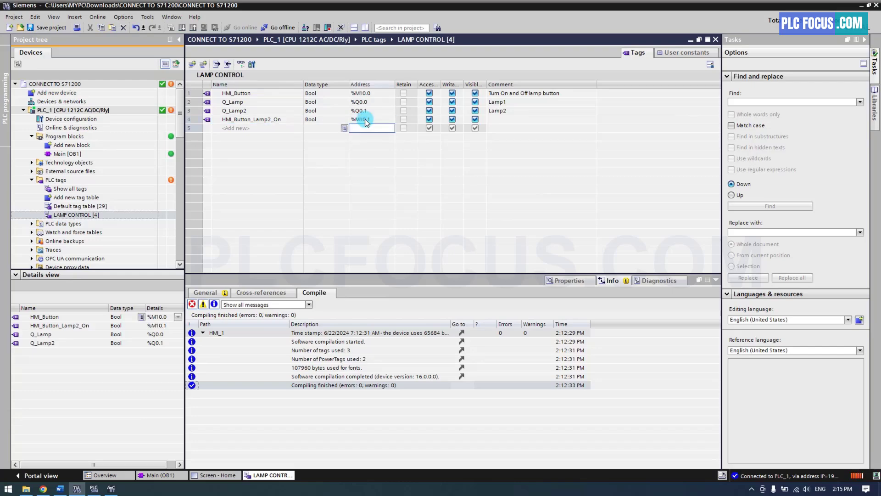
pyautogui.click(256, 130)
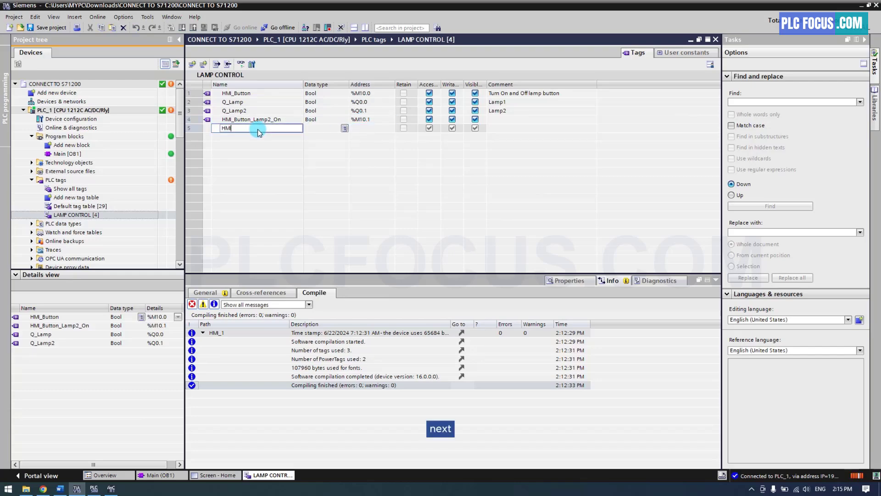
pyautogui.write('_Button_Lamp2')
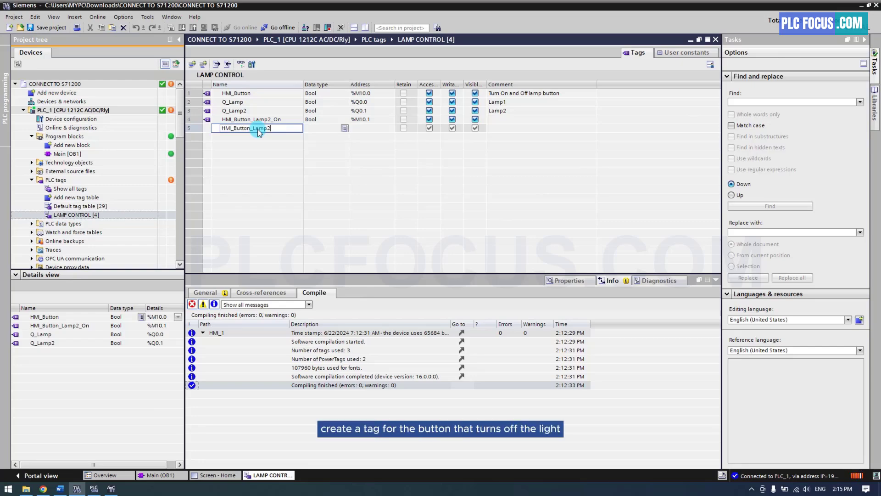
pyautogui.write('_Off')
pyautogui.press('Return')
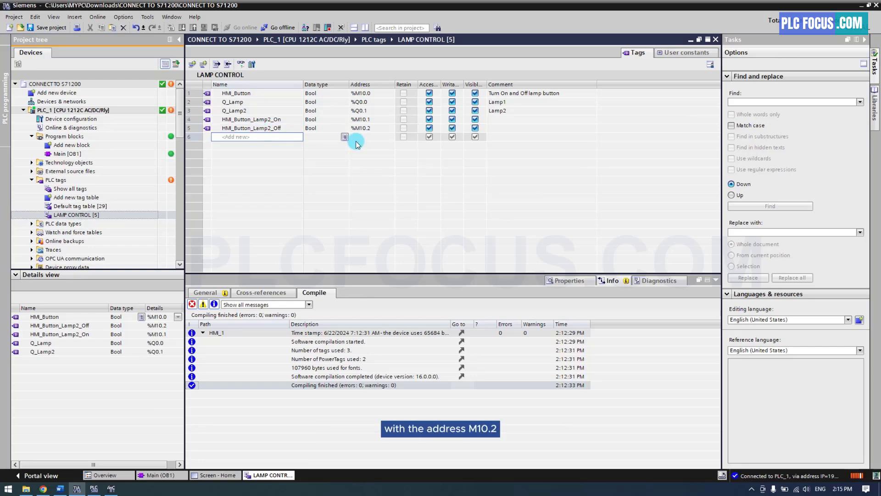
# - Comment the two tags 'Momentary button' and 'Momentary button control lamp 2 off'
pyautogui.click(495, 120)
pyautogui.write('Momentary butt')
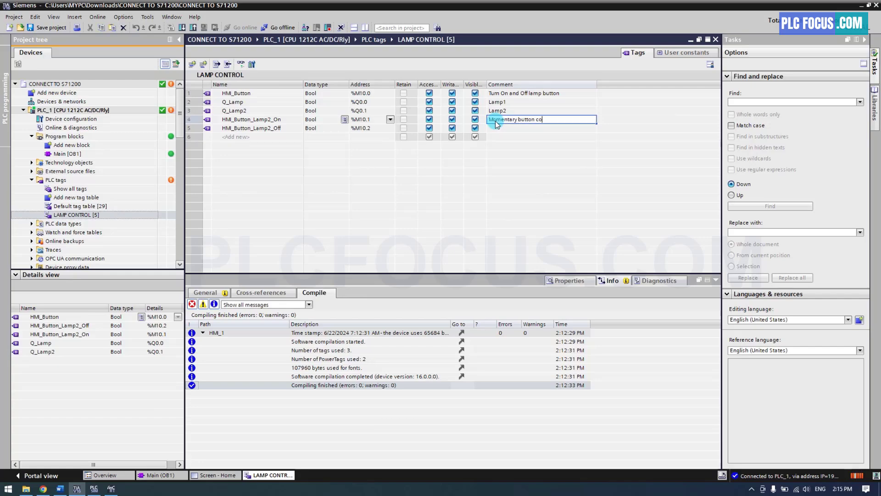
pyautogui.write('ontrol Lamp 2')
pyautogui.press('Return')
pyautogui.write('Mo')
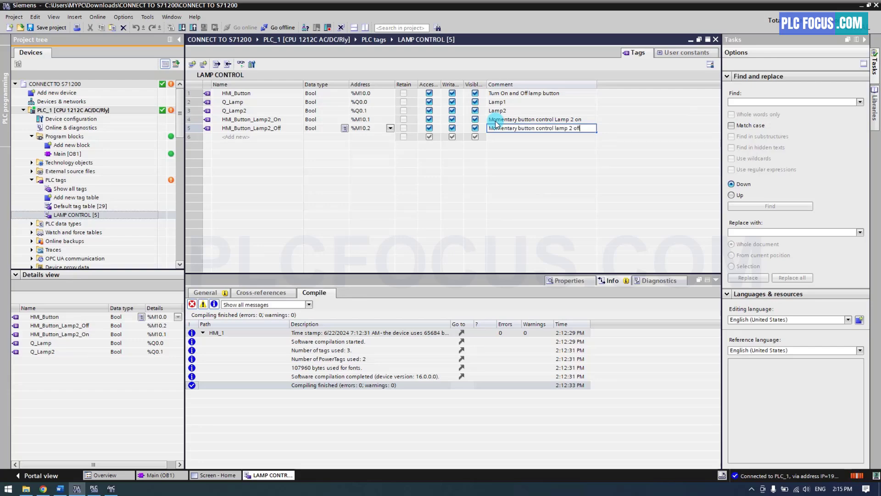
pyautogui.write('mentary button control lamp 2 off')
pyautogui.press('Return')
# - Open Main [OB1] and title Network 2 'Lamp2 control by momentary button'
pyautogui.click(255, 120)
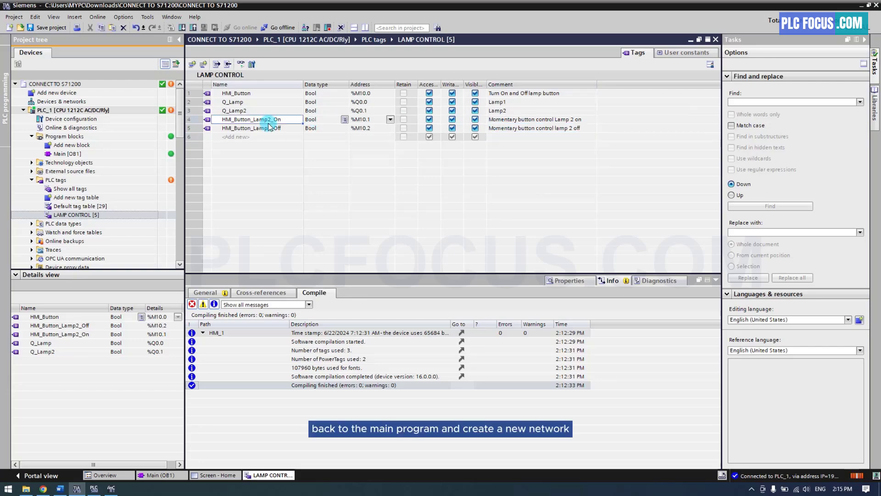
pyautogui.doubleClick(102, 153)
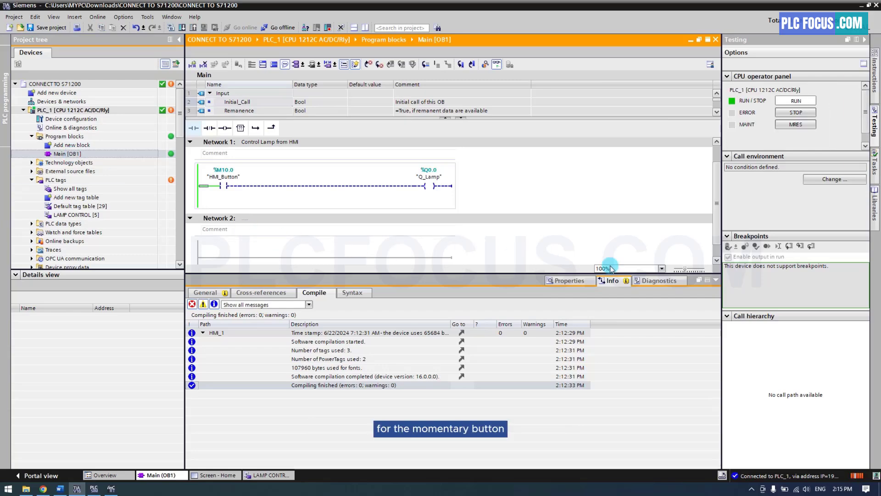
pyautogui.click(716, 280)
pyautogui.click(274, 280)
pyautogui.click(262, 243)
pyautogui.write('Lamp2 contro')
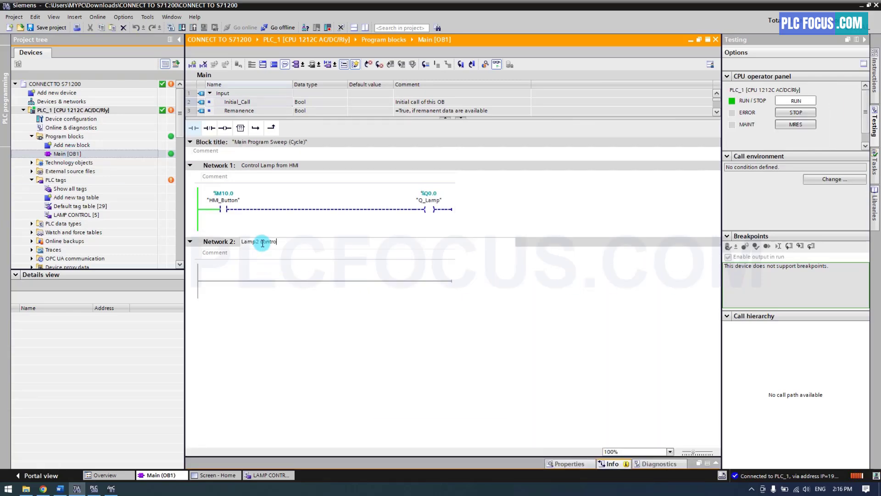
pyautogui.write('l by momentary button')
pyautogui.click(240, 279)
# - Build Network 2's rung: NO contact with a parallel NO branch, an NC contact and an output coil
pyautogui.moveTo(197, 130); pyautogui.dragTo(205, 284)
pyautogui.click(255, 128)
pyautogui.click(194, 127)
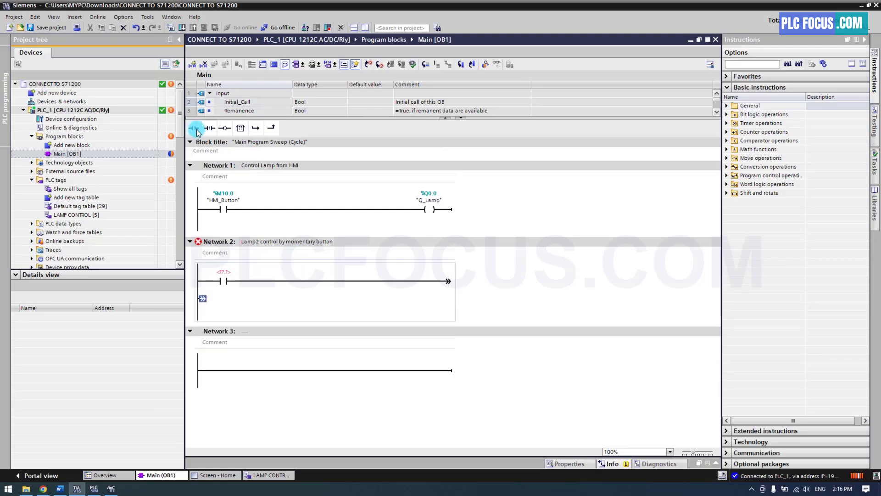
pyautogui.moveTo(251, 284); pyautogui.dragTo(251, 282)
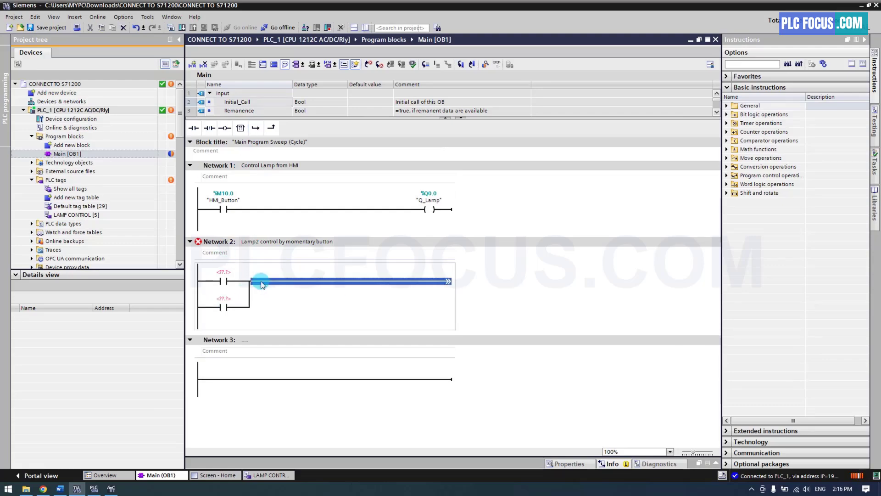
pyautogui.click(209, 128)
pyautogui.click(228, 130)
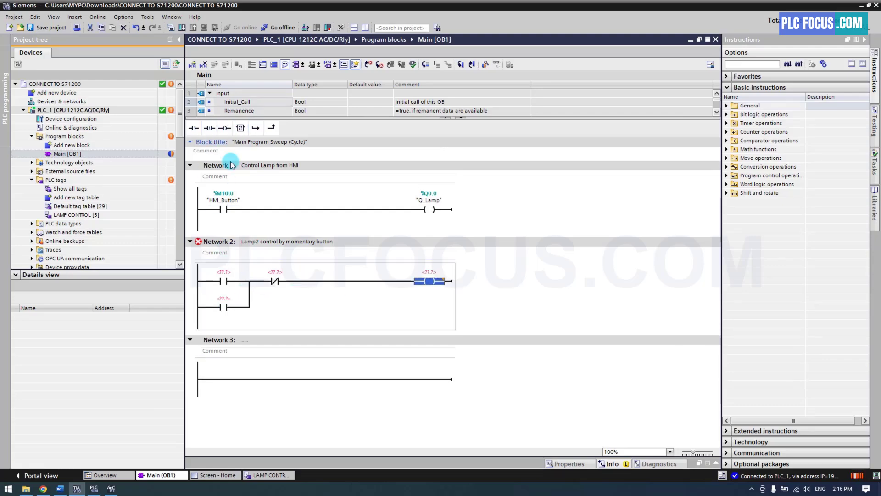
# - Assign HMI_Button_Lamp2_On to the first contact and HMI_Button_Lamp2_Off to the NC contact
pyautogui.click(225, 275)
pyautogui.write('hi')
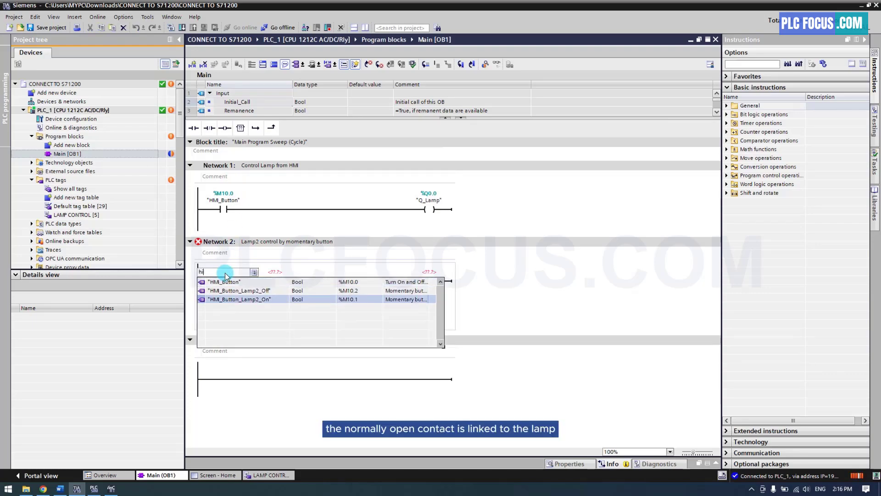
pyautogui.press('Return')
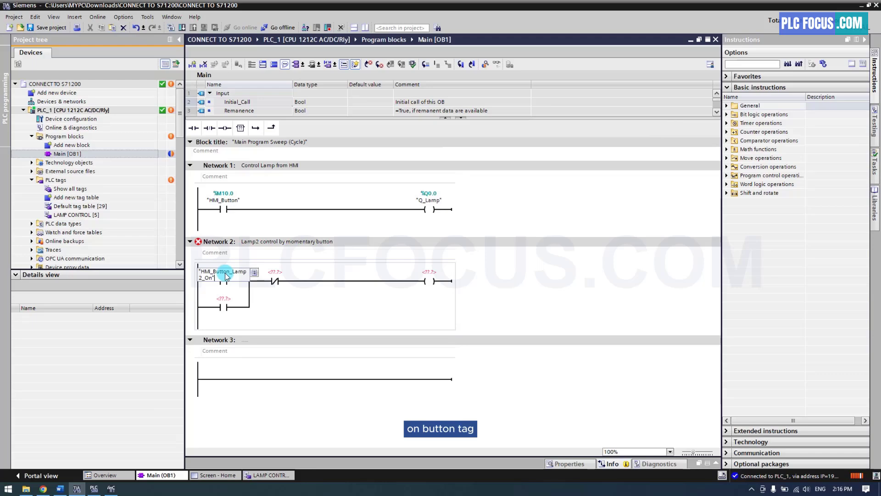
pyautogui.click(275, 275)
pyautogui.write('hmi')
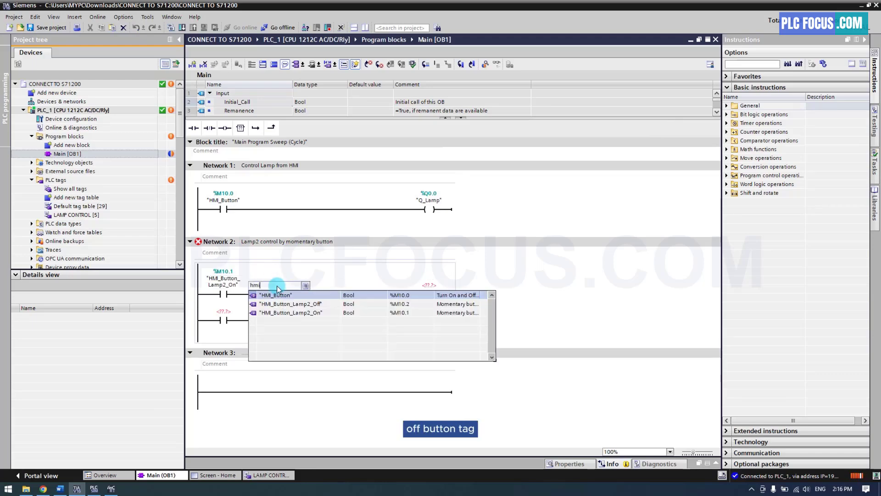
pyautogui.press('Down')
pyautogui.press('Return')
pyautogui.press('Return')
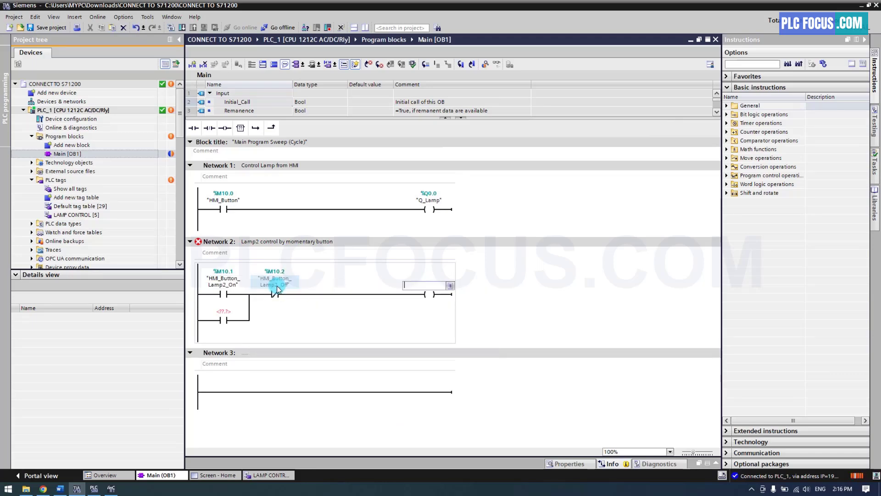
# - Assign Q_Lamp2 to both the output coil and the parallel branch contact
pyautogui.write('q')
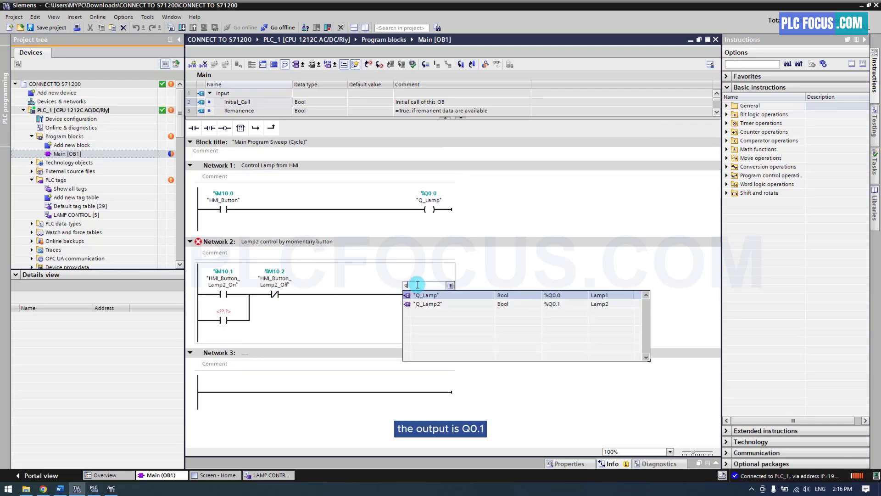
pyautogui.press('Down')
pyautogui.press('Return')
pyautogui.press('Return')
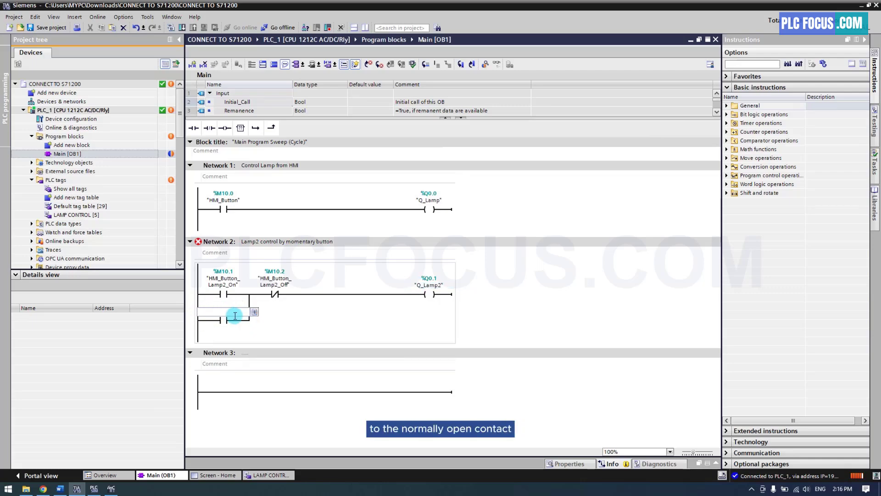
pyautogui.write('q_la')
pyautogui.press('Down')
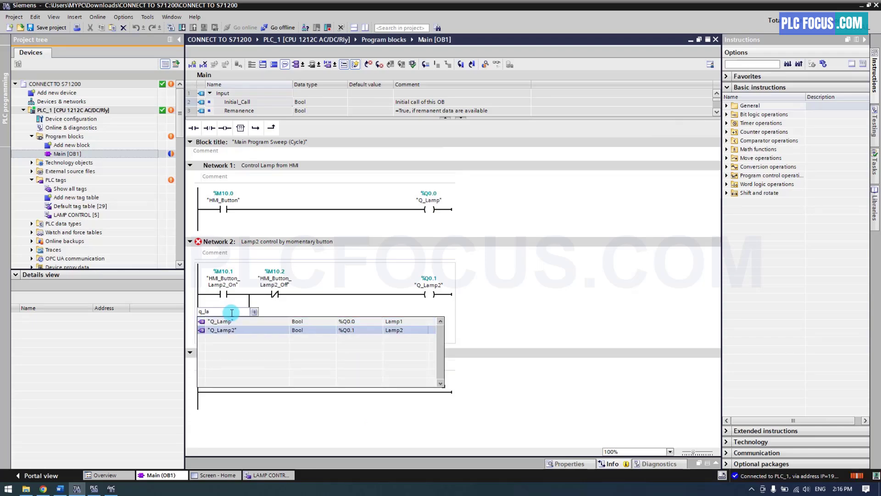
pyautogui.press('Return')
pyautogui.click(266, 316)
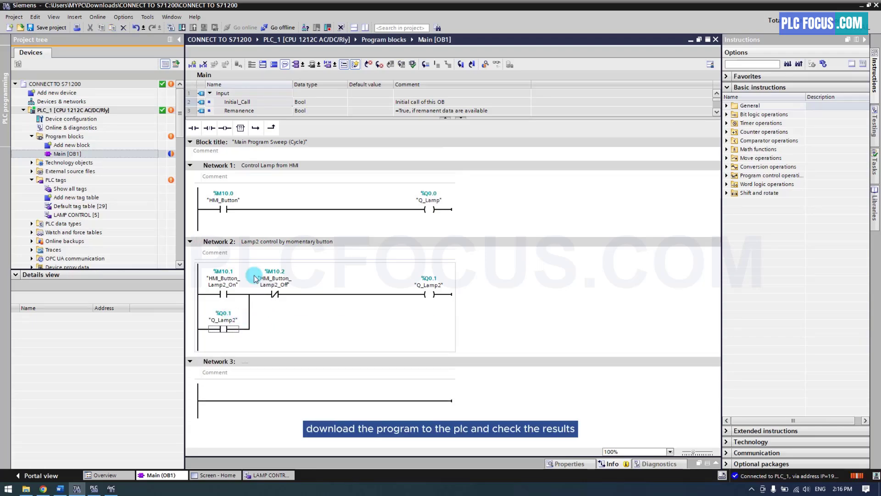
# - Compile and download the program to the simulated PLC
pyautogui.click(182, 27)
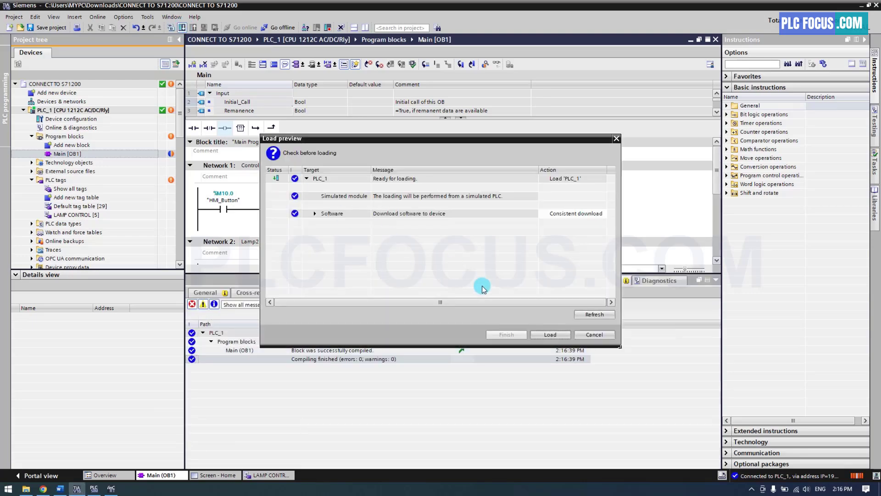
pyautogui.click(550, 335)
pyautogui.click(553, 335)
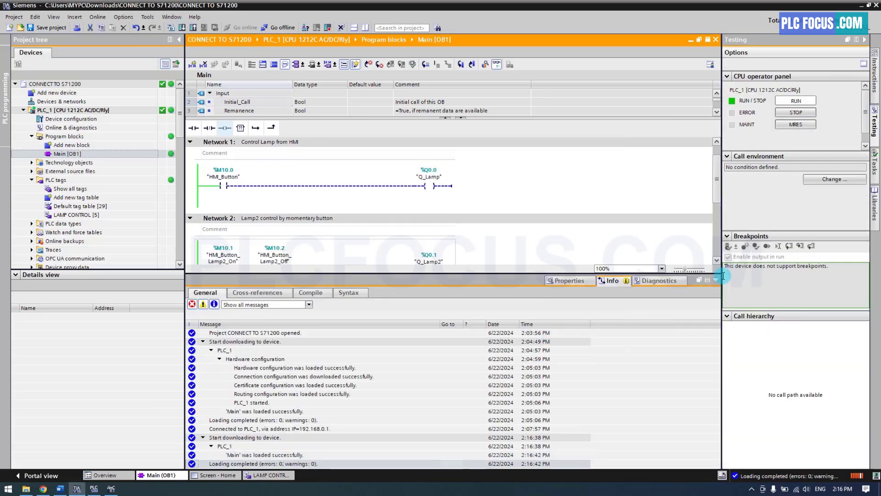
pyautogui.click(717, 281)
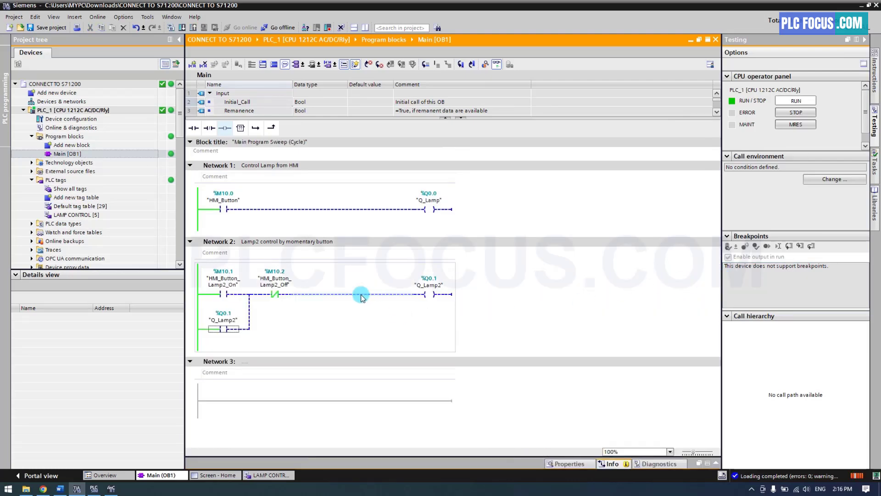
# - Modify HMI_Button_Lamp2_On to 1, then back to 0, to latch Q_Lamp2 on
pyautogui.rightClick(237, 280)
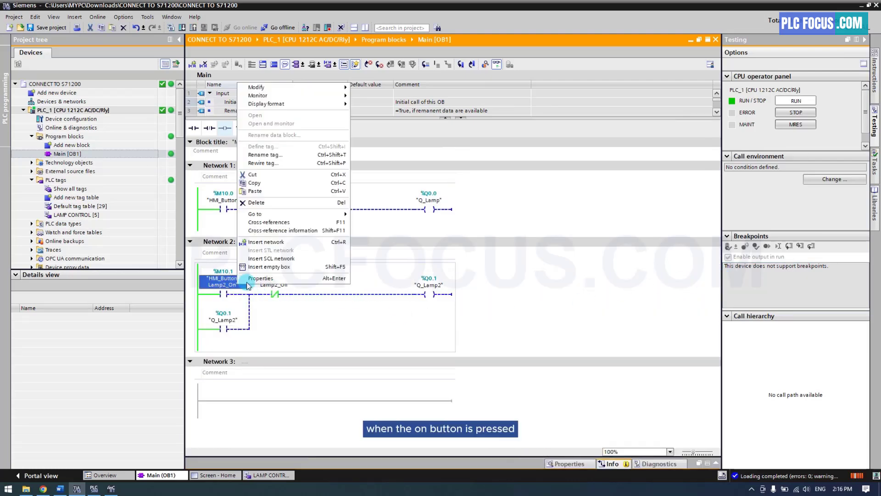
pyautogui.moveTo(257, 88)
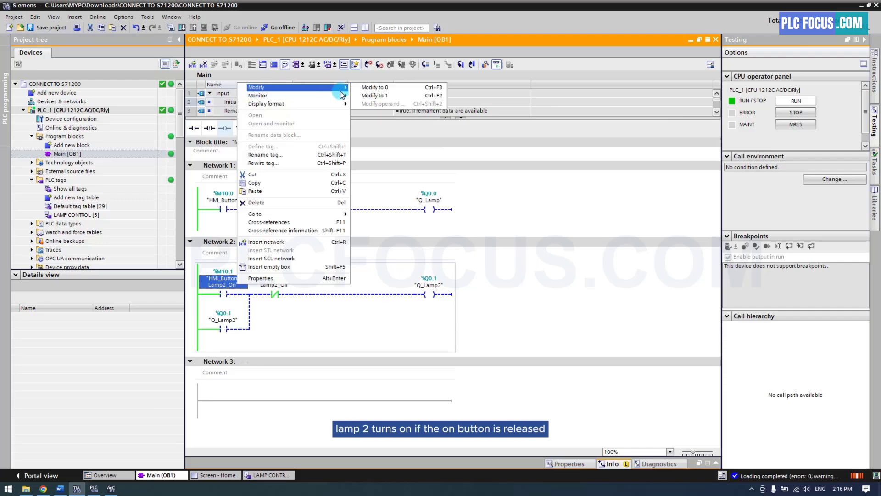
pyautogui.click(382, 97)
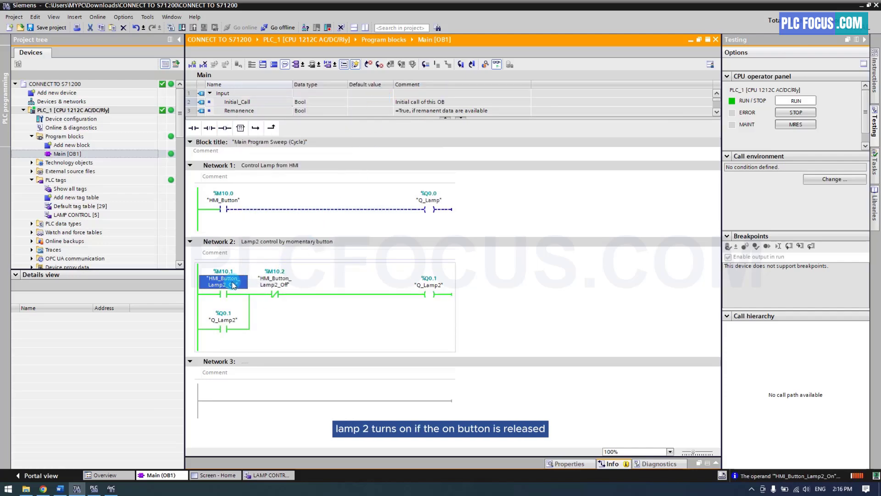
pyautogui.rightClick(233, 285)
pyautogui.moveTo(265, 87)
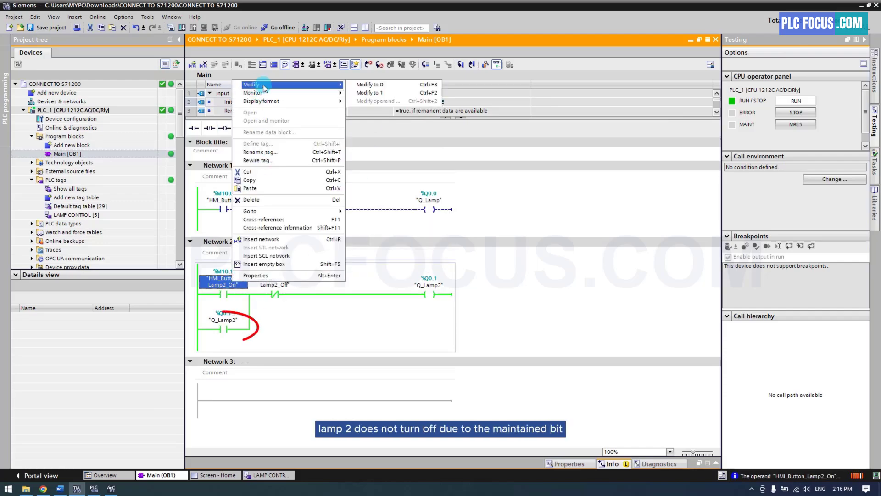
pyautogui.click(370, 84)
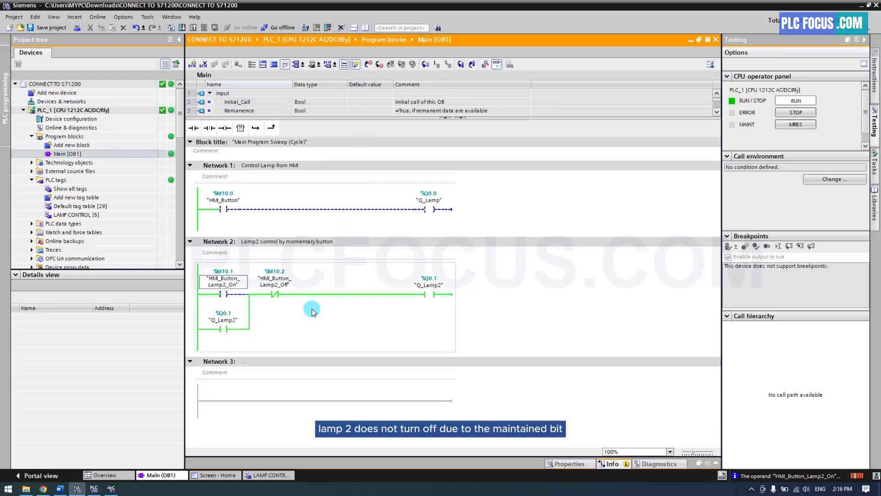
# - Modify HMI_Button_Lamp2_Off to 1, then back to 0, to switch Q_Lamp2 off
pyautogui.rightClick(283, 281)
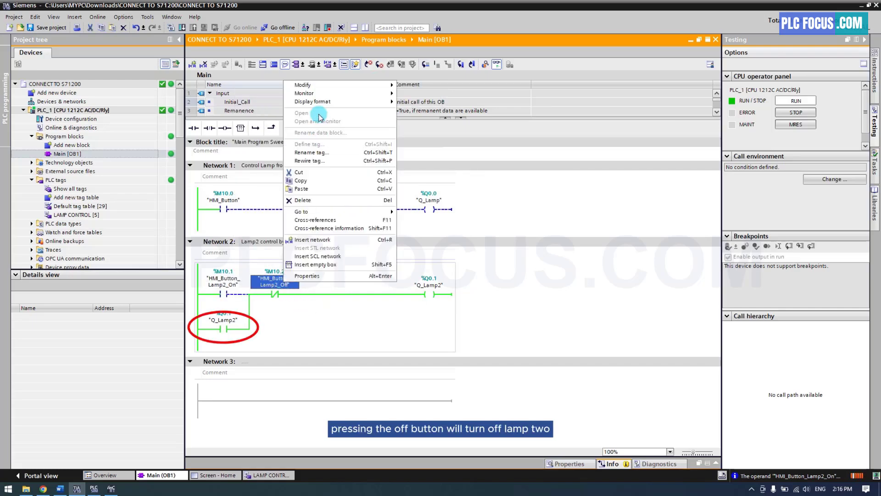
pyautogui.moveTo(321, 85)
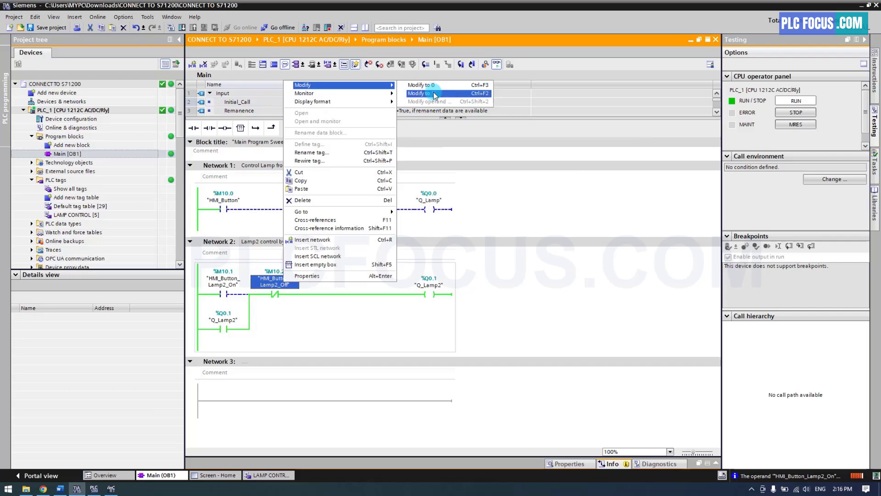
pyautogui.click(434, 93)
pyautogui.rightClick(275, 281)
pyautogui.moveTo(311, 86)
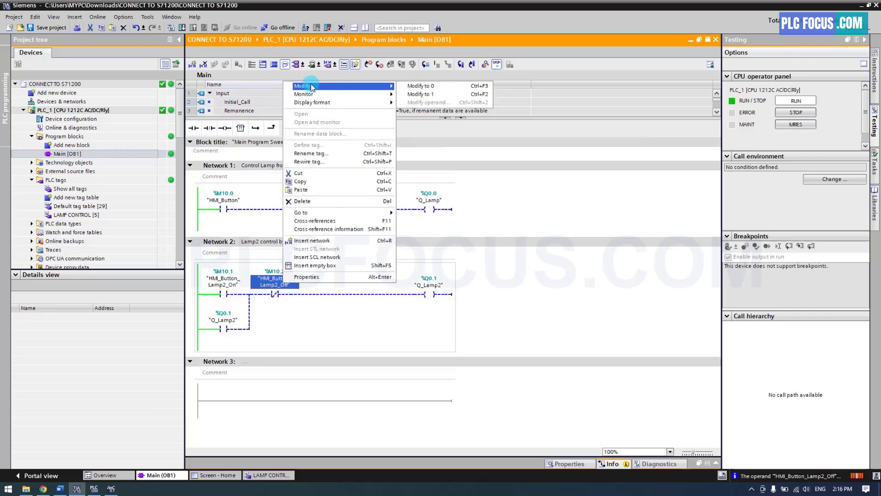
pyautogui.click(420, 85)
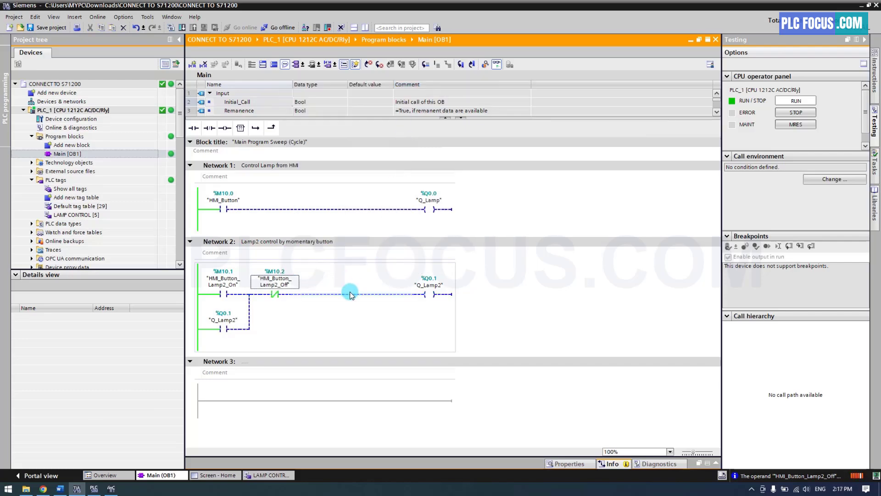
# - On the Home screen, copy the INVERT BUTTON heading to the right and rename it MOMENTARY BUTTON
pyautogui.click(151, 171)
pyautogui.scroll(-3, 146, 177)
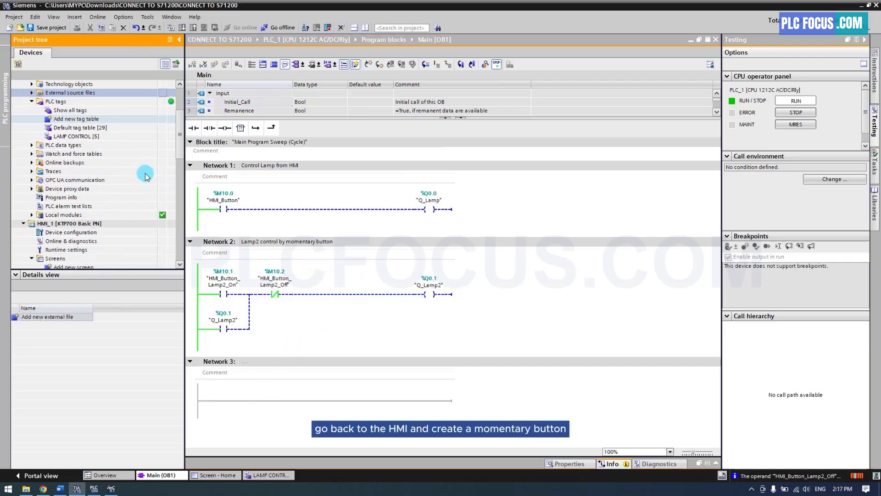
pyautogui.scroll(-4, 145, 175)
pyautogui.doubleClick(88, 189)
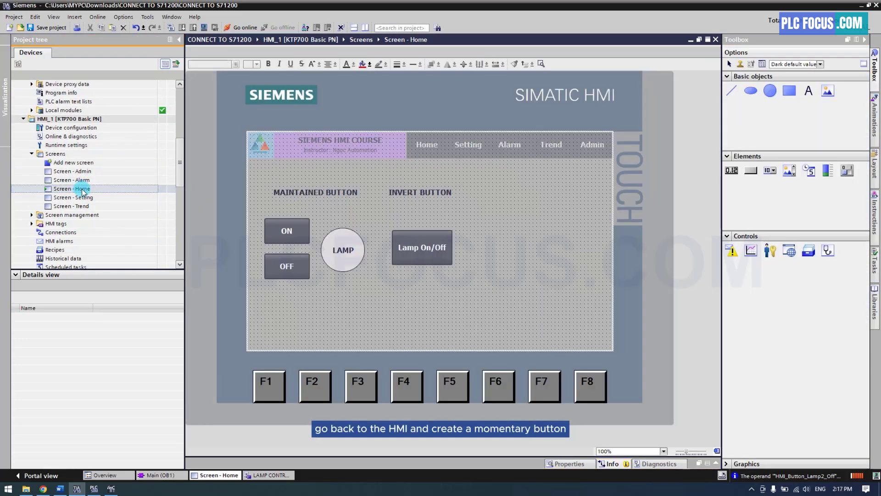
pyautogui.click(427, 192)
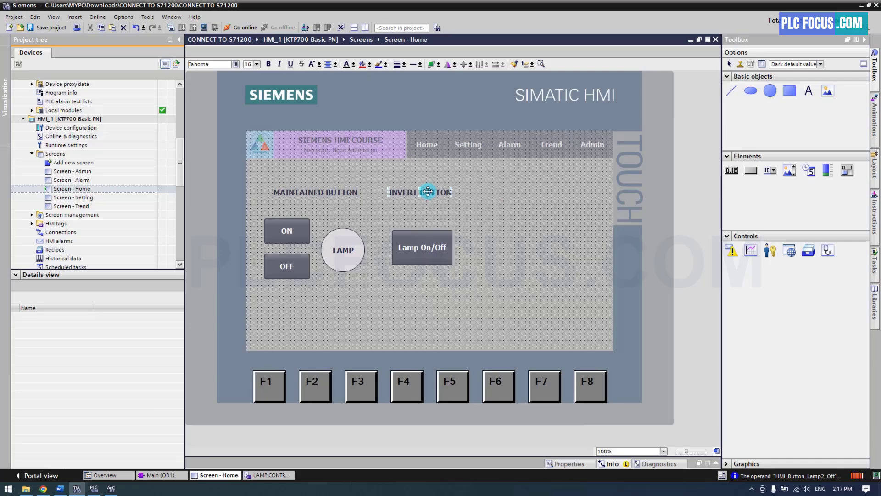
pyautogui.moveTo(428, 191); pyautogui.dragTo(555, 193)
pyautogui.doubleClick(555, 192)
pyautogui.write('MOMENTARY BUTTON')
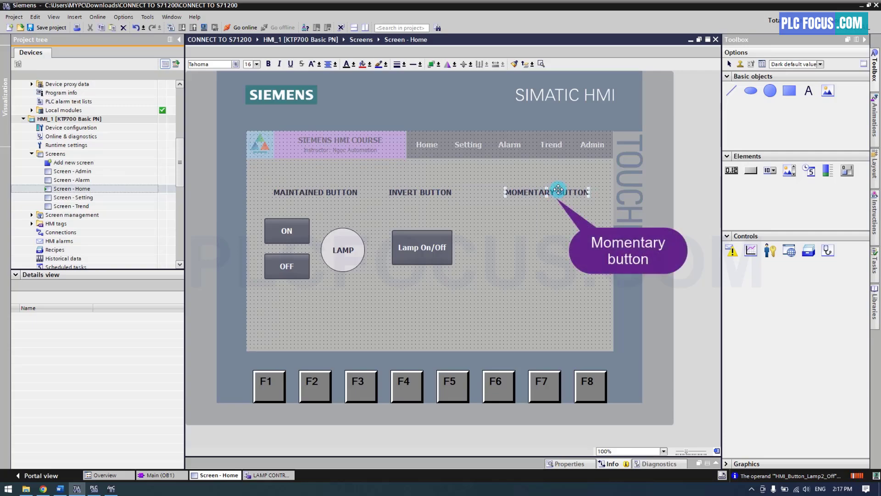
pyautogui.click(555, 214)
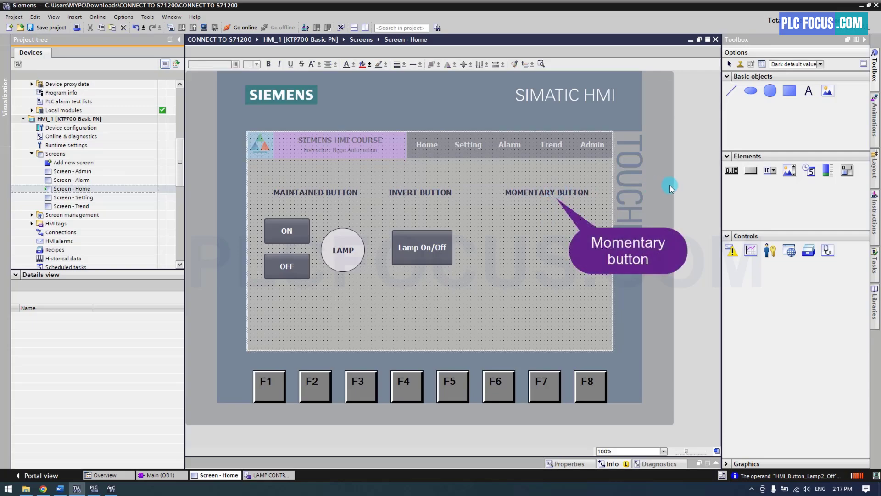
# - Draw a circle below MOMENTARY BUTTON and label it LAMP2
pyautogui.click(770, 91)
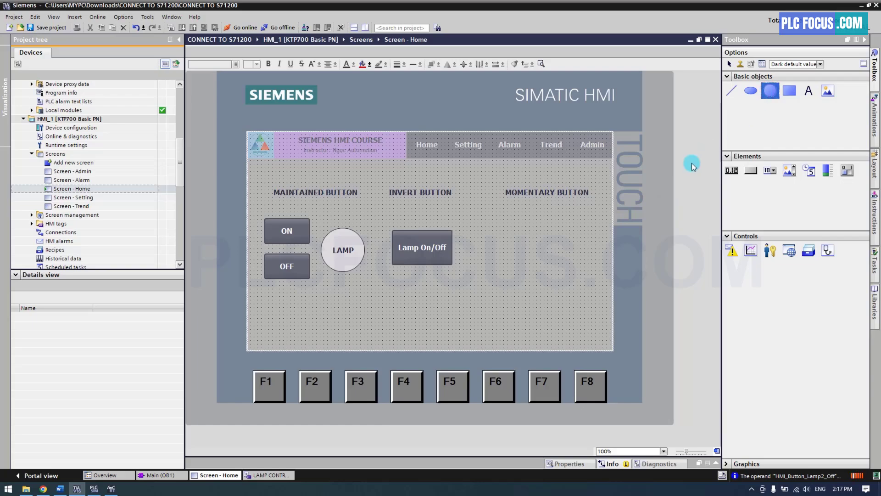
pyautogui.moveTo(554, 221); pyautogui.dragTo(601, 290)
pyautogui.moveTo(573, 248); pyautogui.dragTo(565, 254)
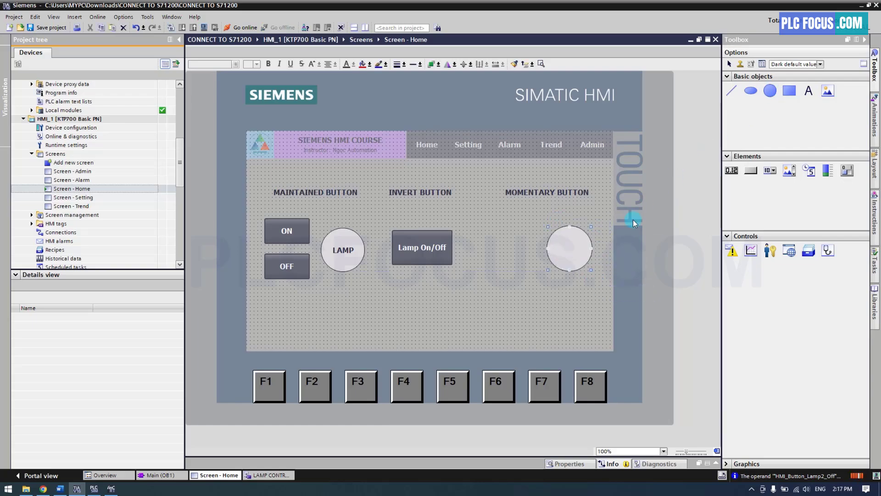
pyautogui.click(809, 91)
pyautogui.click(555, 250)
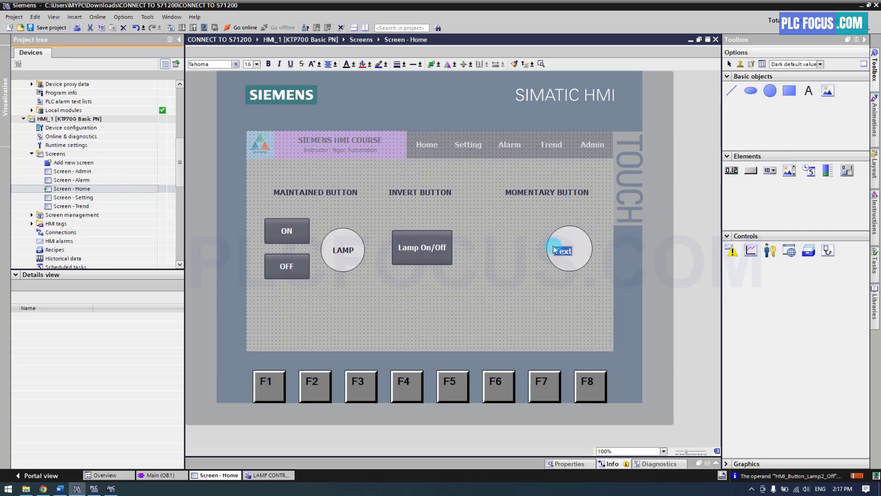
pyautogui.write('LAMP2')
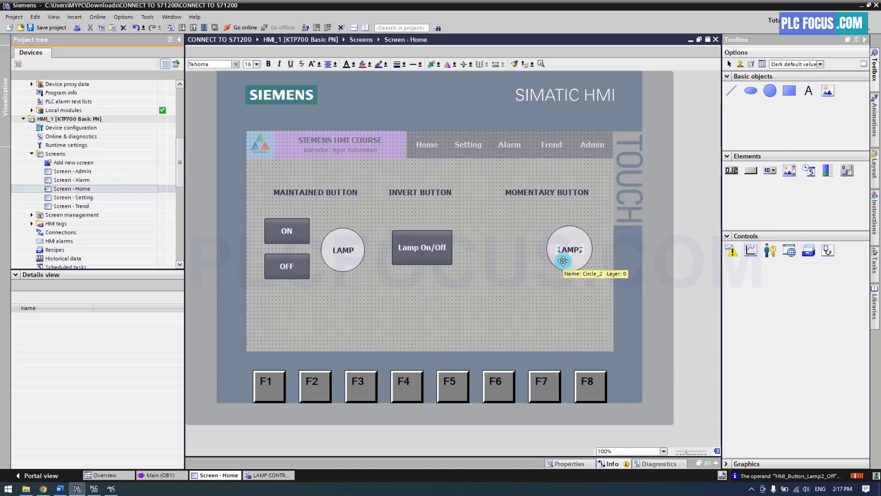
pyautogui.click(539, 272)
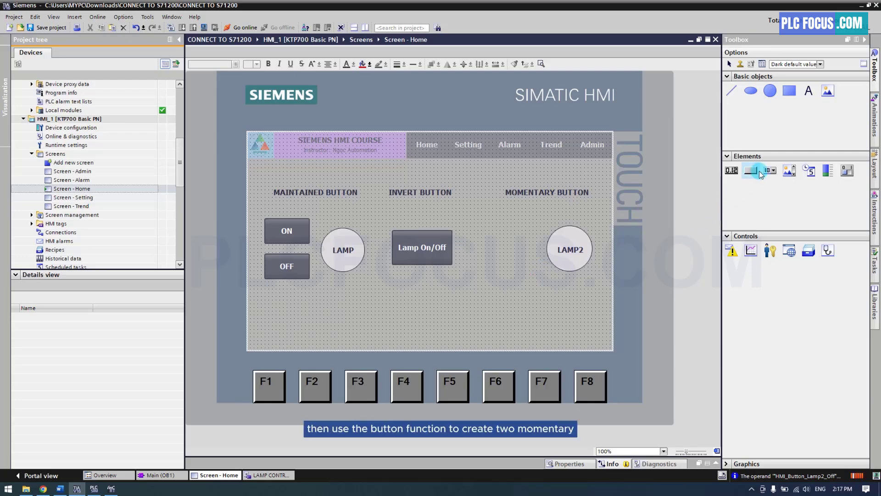
# - Add a momentary ON button under MOMENTARY BUTTON and paste a copy below it for OFF
pyautogui.moveTo(759, 174); pyautogui.dragTo(515, 233)
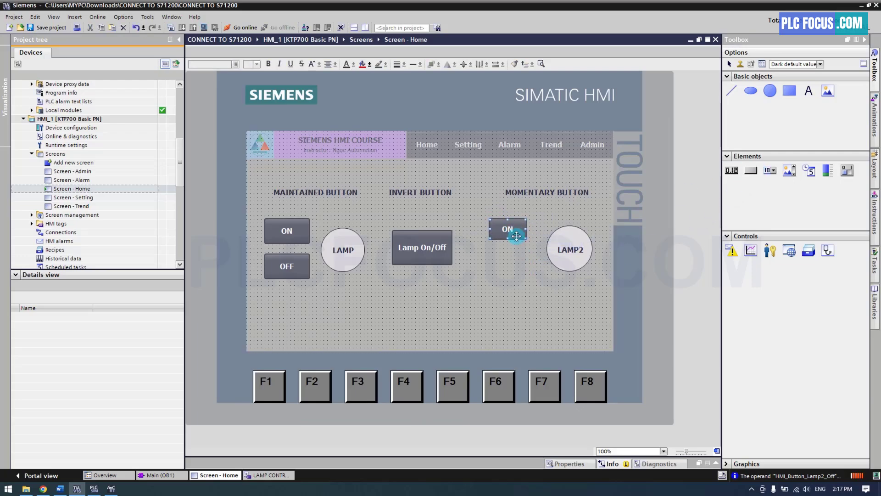
pyautogui.rightClick(515, 233)
pyautogui.click(512, 257)
pyautogui.rightClick(512, 257)
pyautogui.click(519, 261)
pyautogui.click(510, 275)
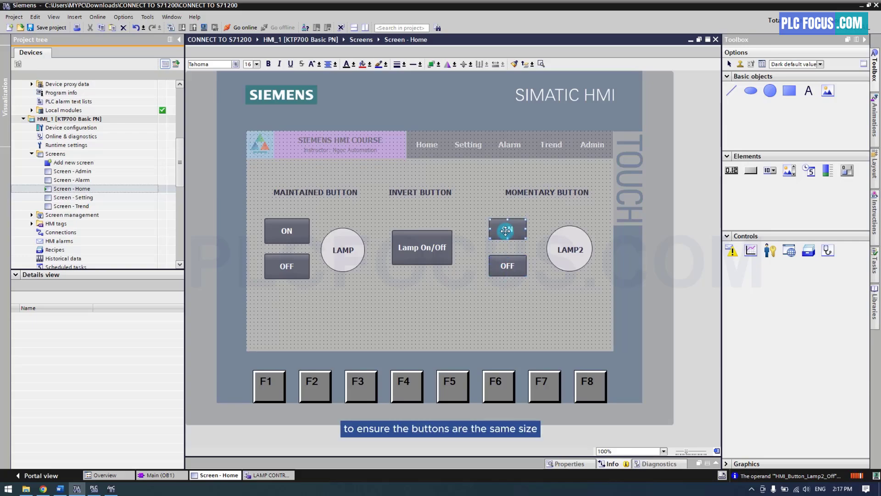
# - Make the momentary ON and OFF buttons the same size as the maintained ON button
pyautogui.click(297, 227)
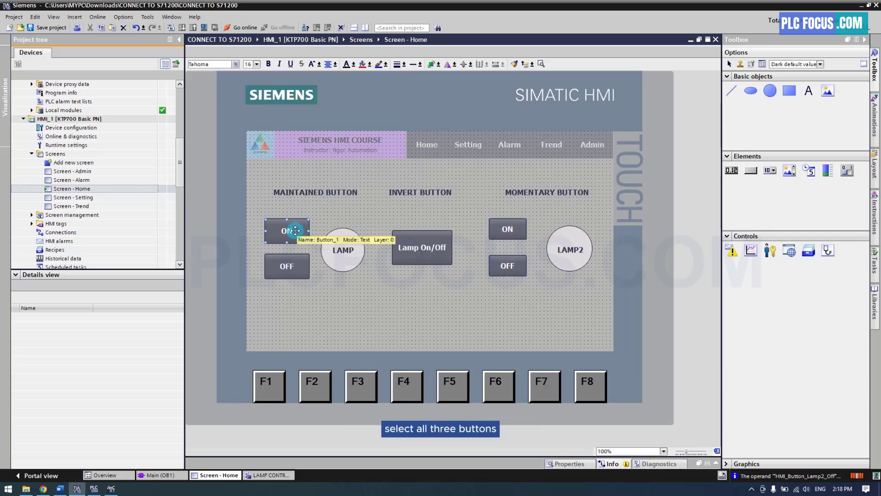
pyautogui.keyDown('ctrl'); pyautogui.click(502, 229); pyautogui.keyUp('ctrl')
pyautogui.keyDown('ctrl'); pyautogui.click(507, 263); pyautogui.keyUp('ctrl')
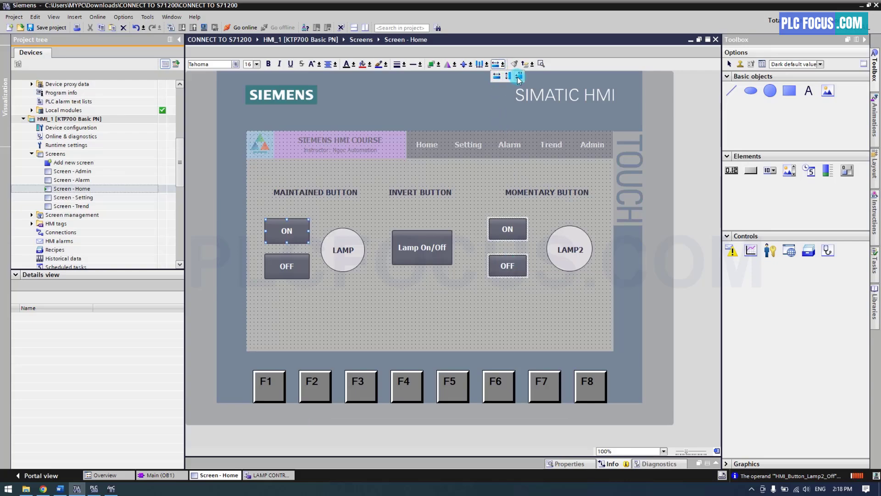
pyautogui.click(518, 76)
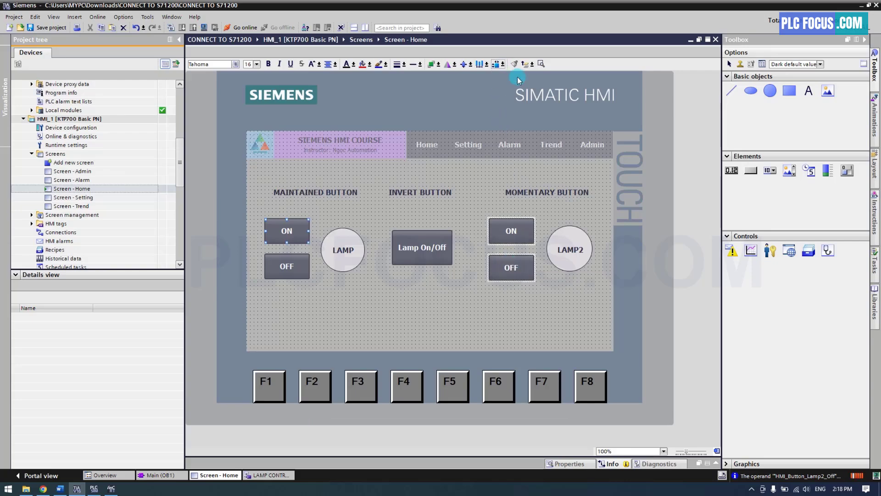
pyautogui.click(540, 282)
pyautogui.click(514, 229)
pyautogui.click(550, 284)
# - Add an Appearance animation to the LAMP2 circle
pyautogui.rightClick(565, 271)
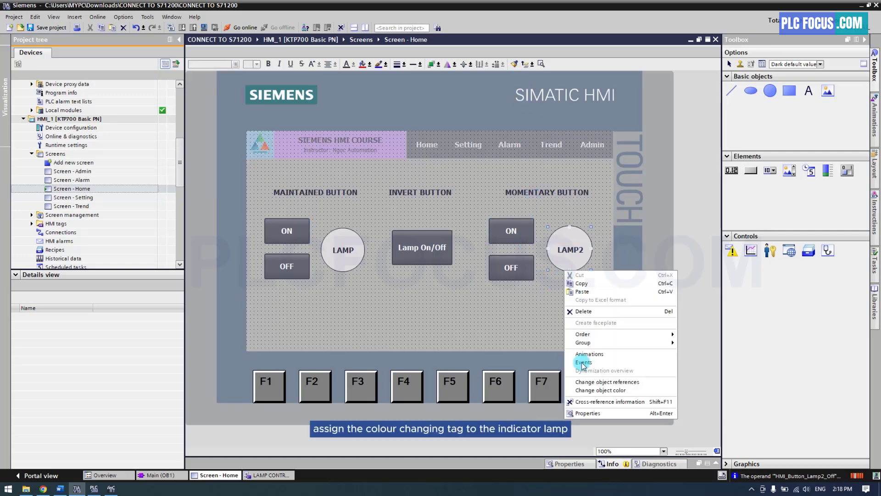
pyautogui.click(579, 405)
pyautogui.scroll(-3, 530, 205)
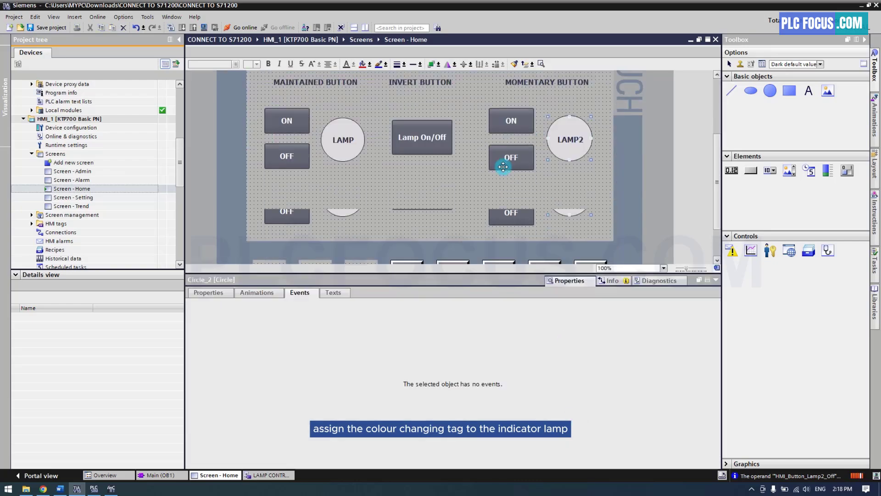
pyautogui.click(256, 292)
pyautogui.click(190, 327)
pyautogui.click(233, 335)
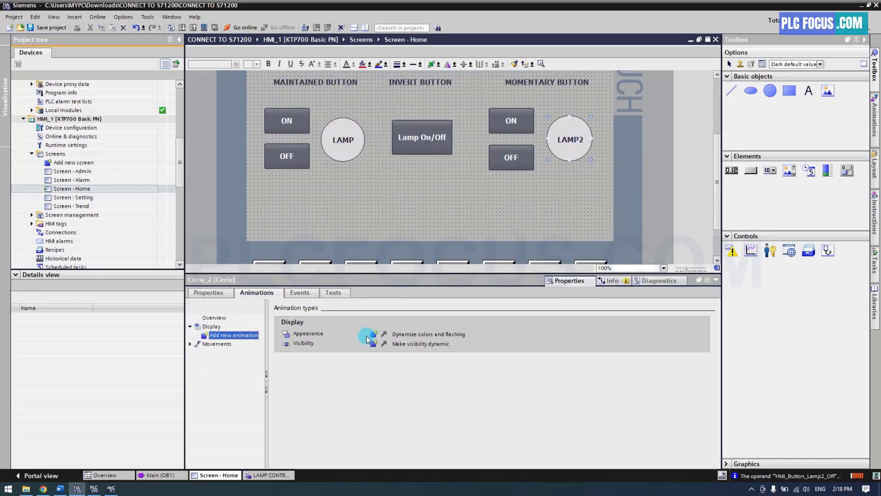
pyautogui.click(374, 334)
# - Add ranges 0 and 1, make range 1 green, and drive the animation with Q_Lamp2
pyautogui.click(306, 379)
pyautogui.click(300, 387)
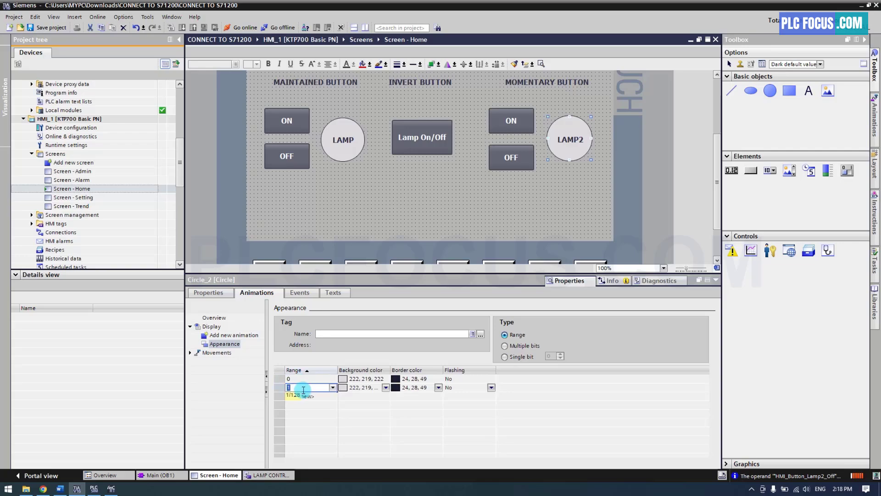
pyautogui.click(385, 388)
pyautogui.click(366, 420)
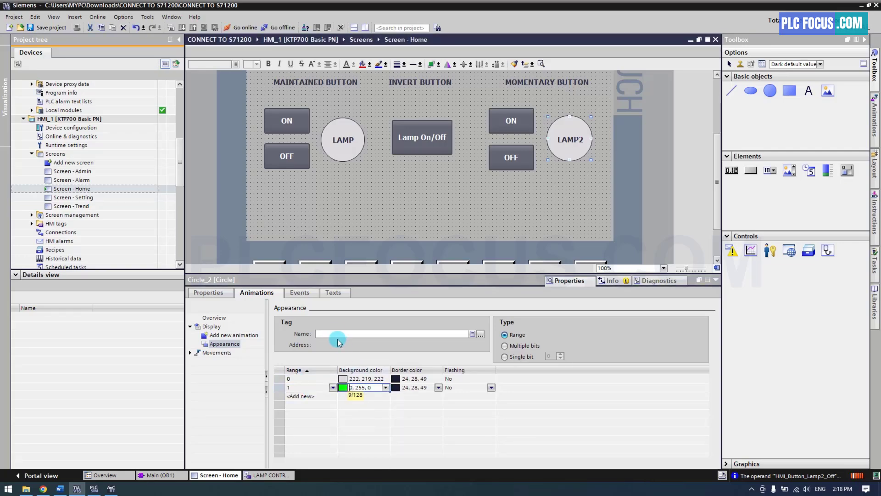
pyautogui.scroll(7, 160, 161)
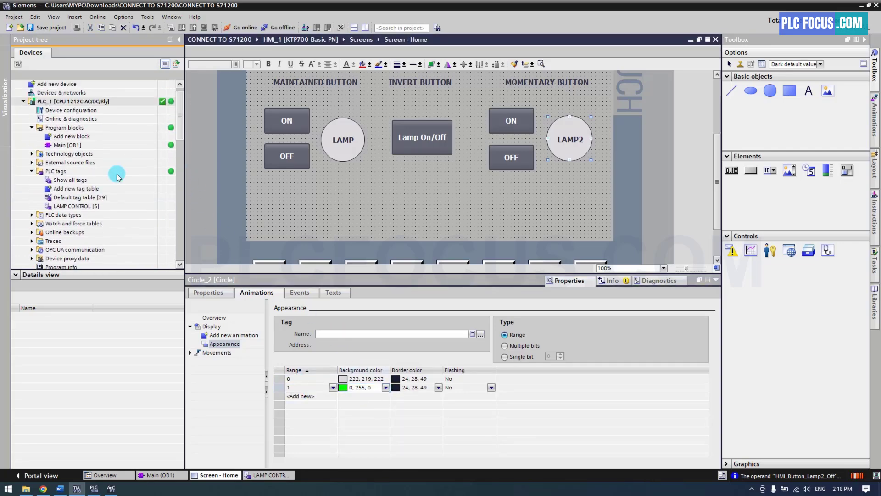
pyautogui.click(82, 206)
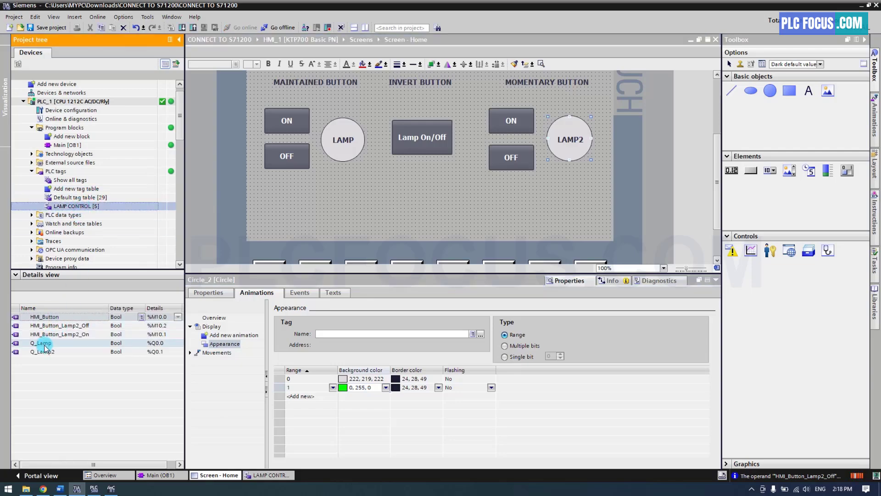
pyautogui.moveTo(36, 352); pyautogui.dragTo(345, 335)
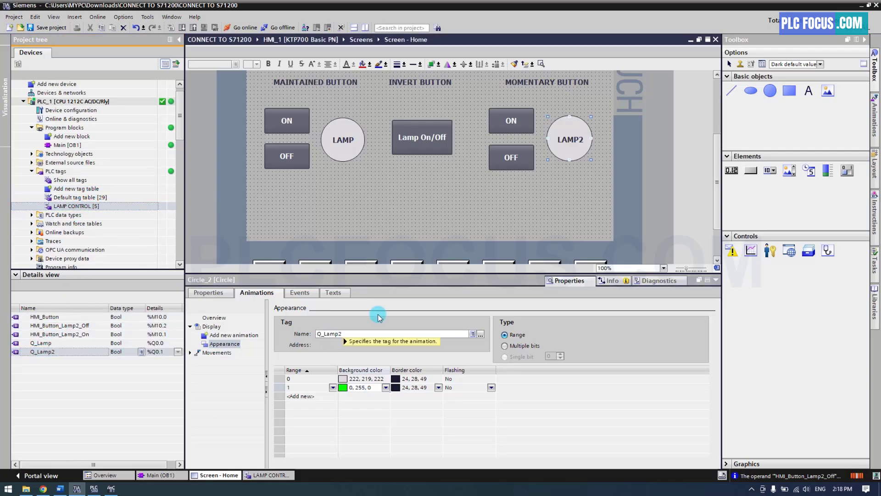
pyautogui.click(518, 125)
# - Make pressing the momentary ON button run SetBit on HMI_Button_Lamp2_On
pyautogui.click(310, 297)
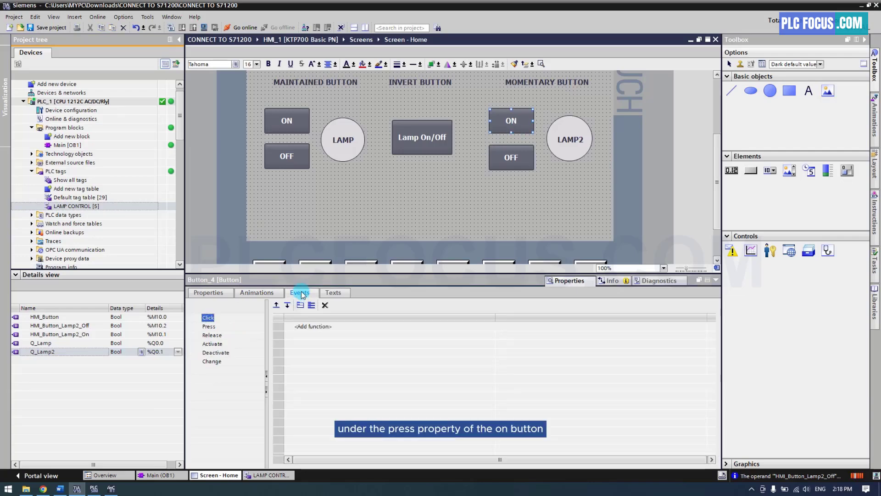
pyautogui.click(209, 326)
pyautogui.click(301, 327)
pyautogui.write('SETBI')
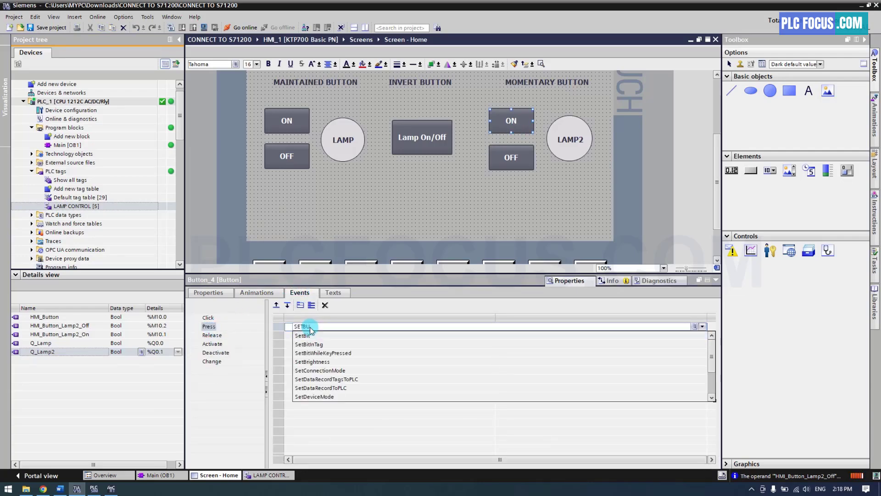
pyautogui.press('Return')
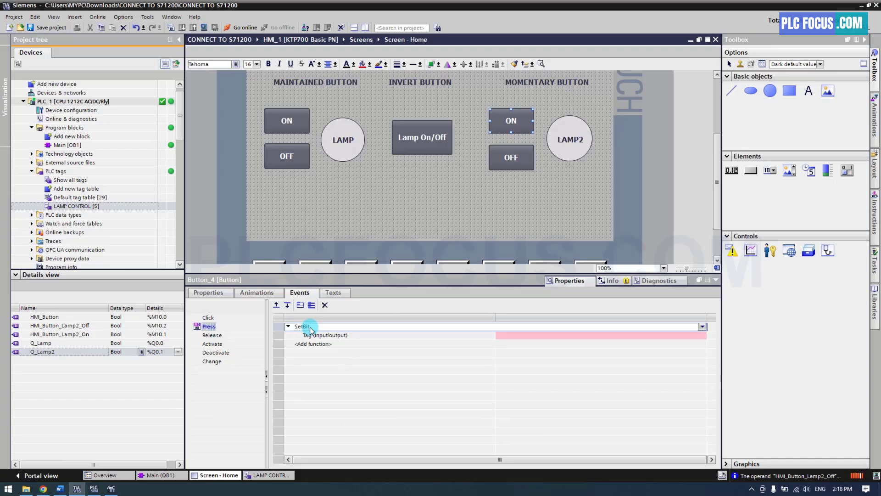
pyautogui.click(59, 325)
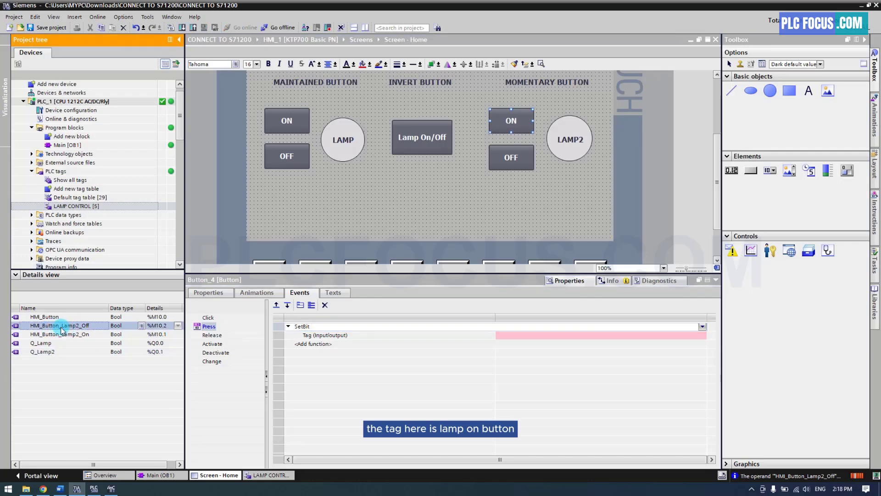
pyautogui.click(64, 335)
pyautogui.moveTo(148, 335); pyautogui.dragTo(524, 341)
# - Make releasing the ON button run ResetBit on HMI_Button_Lamp2_On
pyautogui.click(211, 335)
pyautogui.click(321, 327)
pyautogui.write('resetbit')
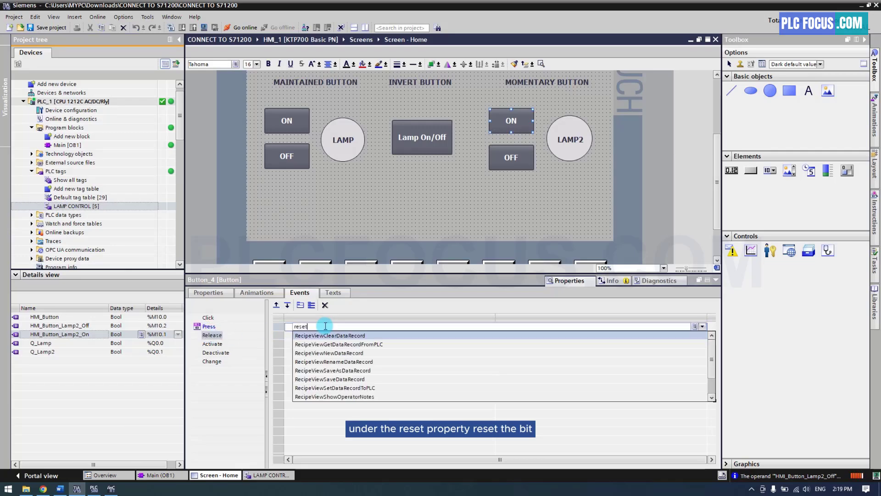
pyautogui.click(316, 334)
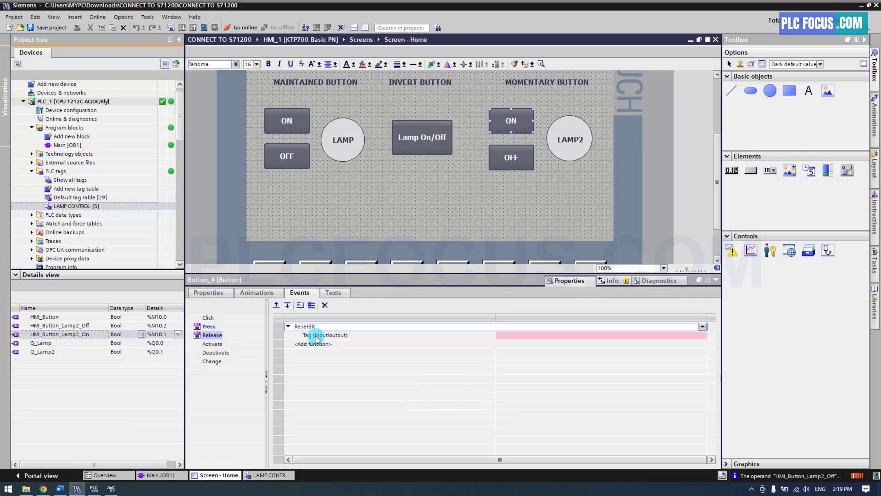
pyautogui.moveTo(82, 336); pyautogui.dragTo(537, 339)
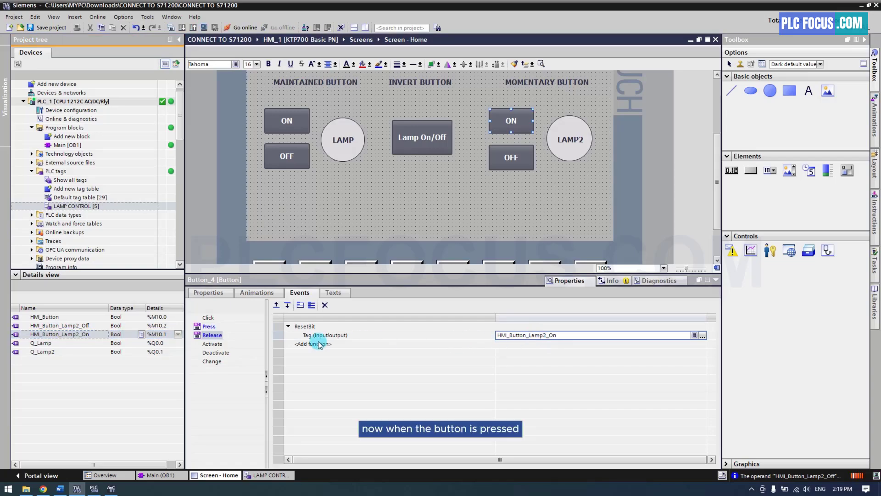
pyautogui.click(210, 327)
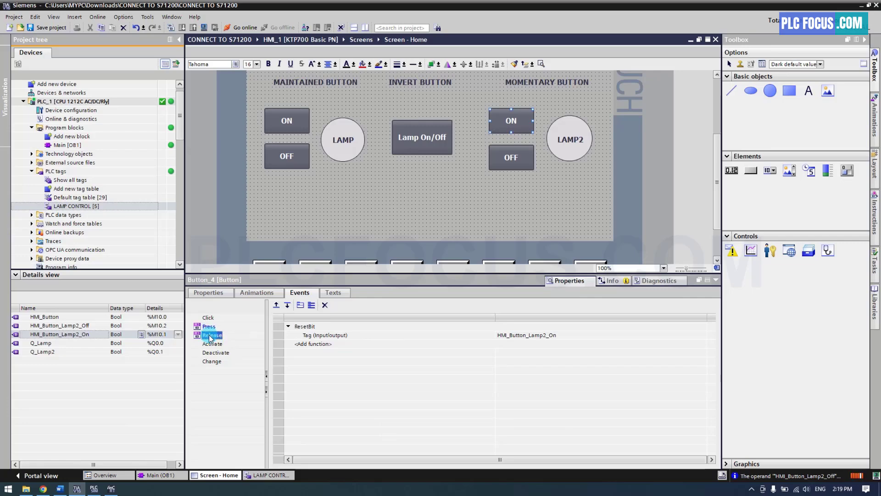
pyautogui.click(508, 157)
# - Make pressing the OFF button run SetBit on HMI_Button_Lamp2_Off
pyautogui.click(215, 335)
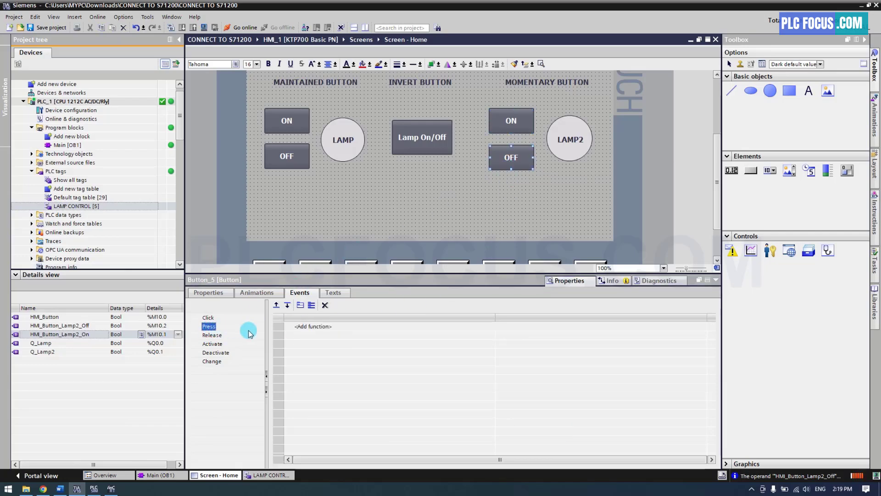
pyautogui.click(304, 326)
pyautogui.write('setbi')
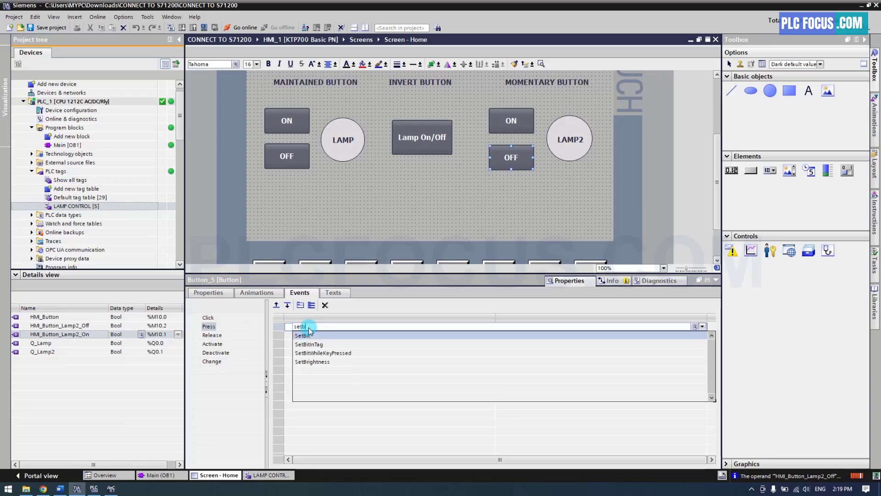
pyautogui.click(309, 335)
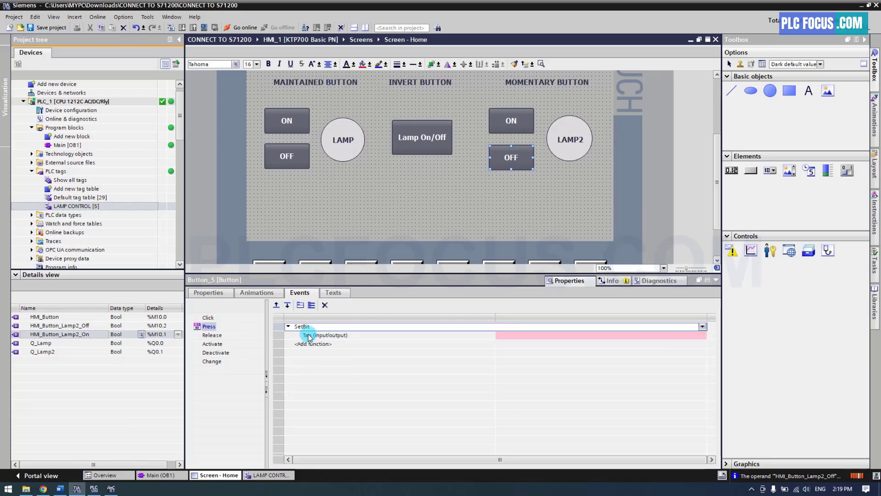
pyautogui.moveTo(78, 325); pyautogui.dragTo(515, 341)
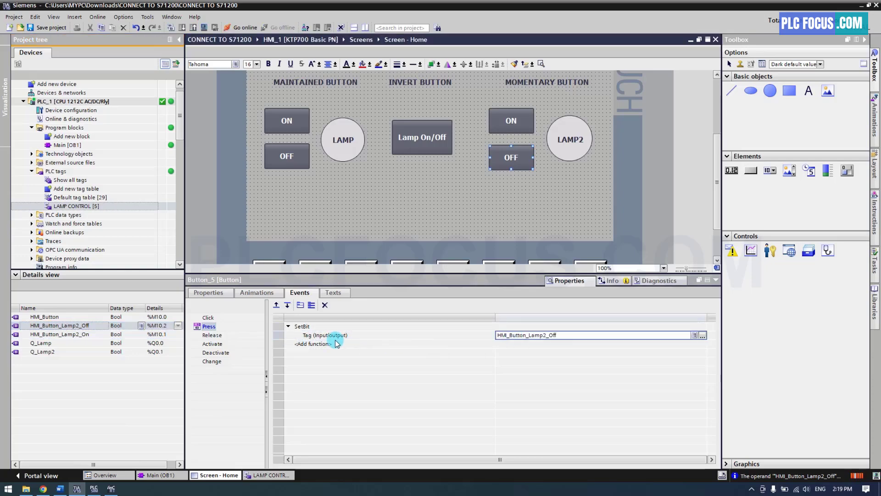
# - Make releasing the OFF button run ResetBit on HMI_Button_Lamp2_Off
pyautogui.click(212, 335)
pyautogui.click(313, 326)
pyautogui.write('reset')
pyautogui.press('Return')
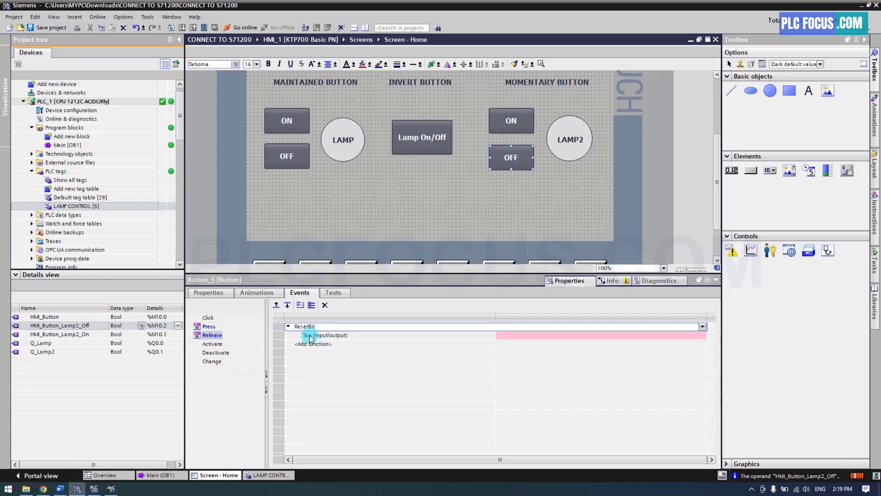
pyautogui.moveTo(99, 326); pyautogui.dragTo(508, 338)
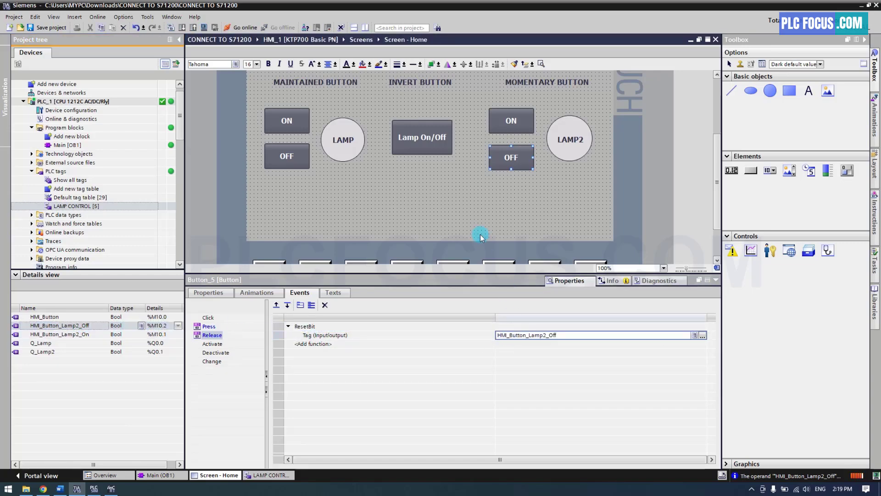
# - Compile the HMI and start its runtime simulation
pyautogui.click(466, 202)
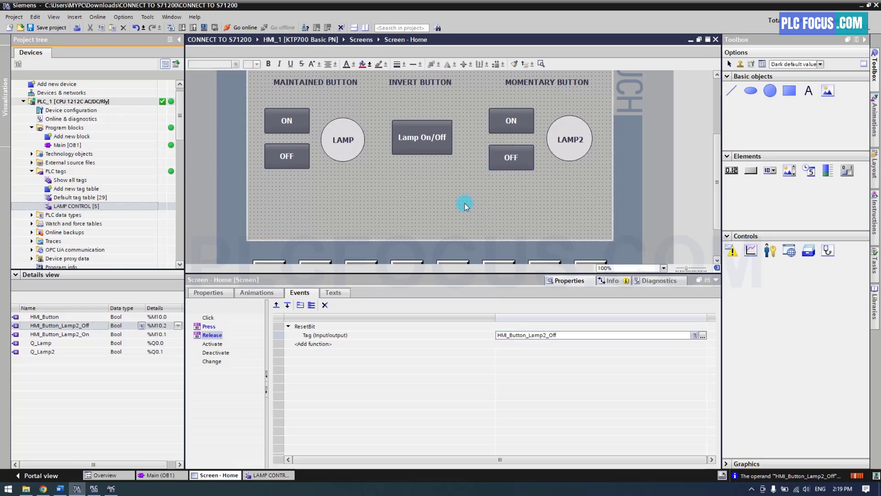
pyautogui.click(204, 29)
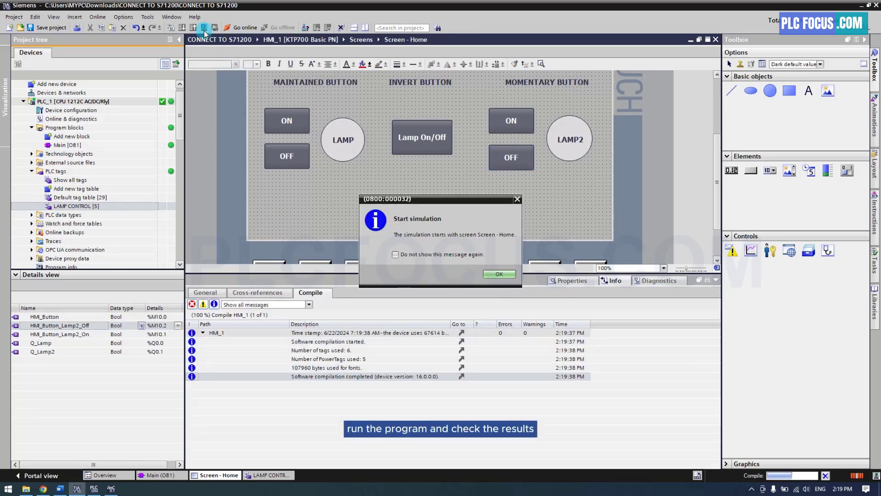
pyautogui.click(489, 274)
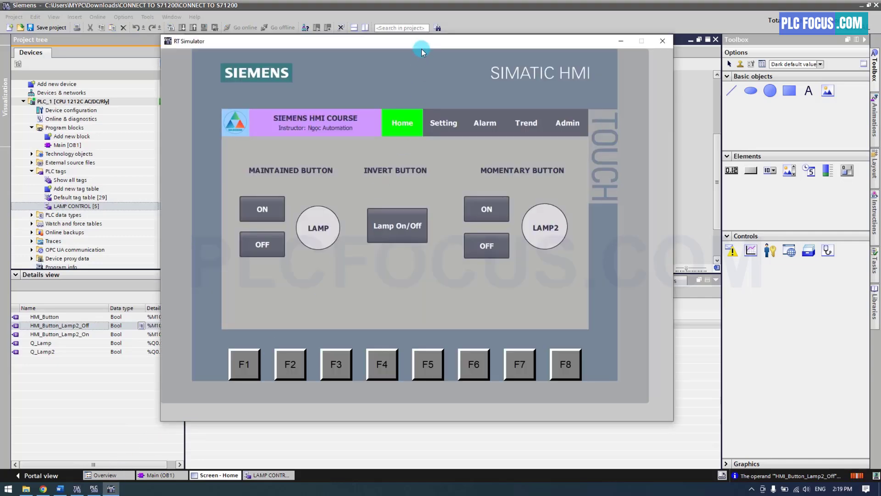
pyautogui.moveTo(422, 52); pyautogui.dragTo(483, 57)
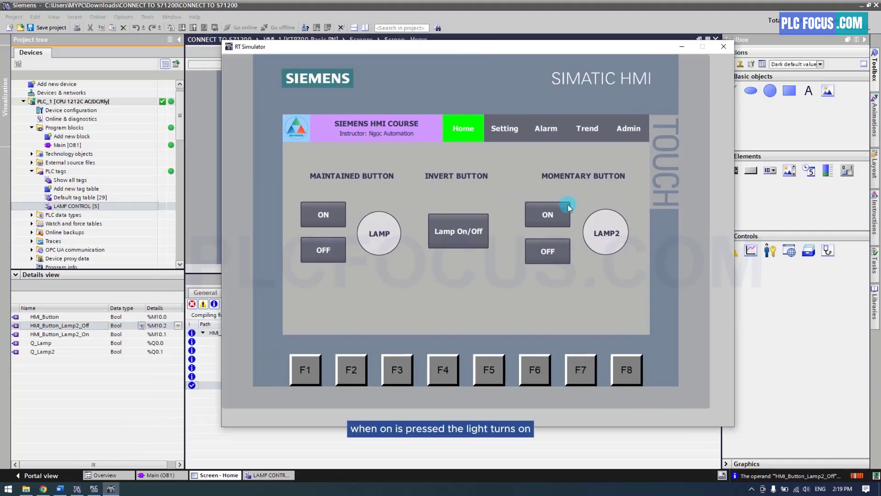
# - Press the momentary ON and OFF buttons twice, checking LAMP2 lights and goes out
pyautogui.click(562, 219)
pyautogui.click(551, 251)
pyautogui.click(552, 221)
pyautogui.click(547, 252)
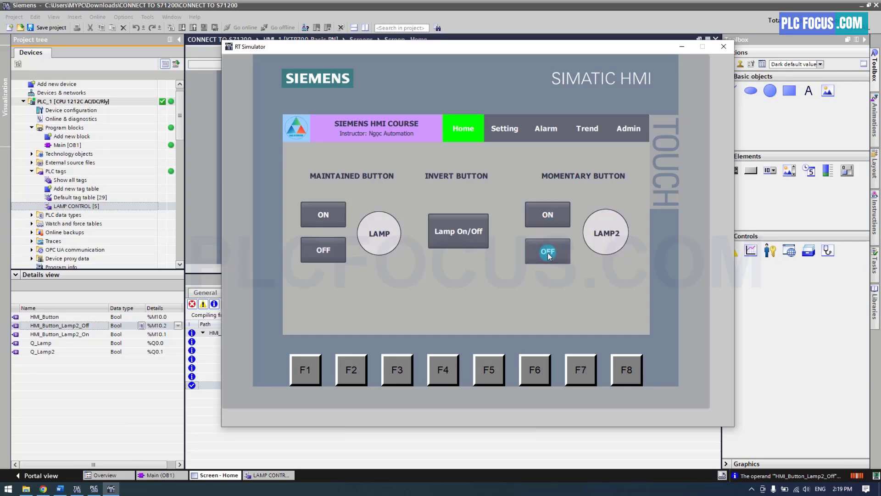
pyautogui.click(346, 381)
pyautogui.click(179, 476)
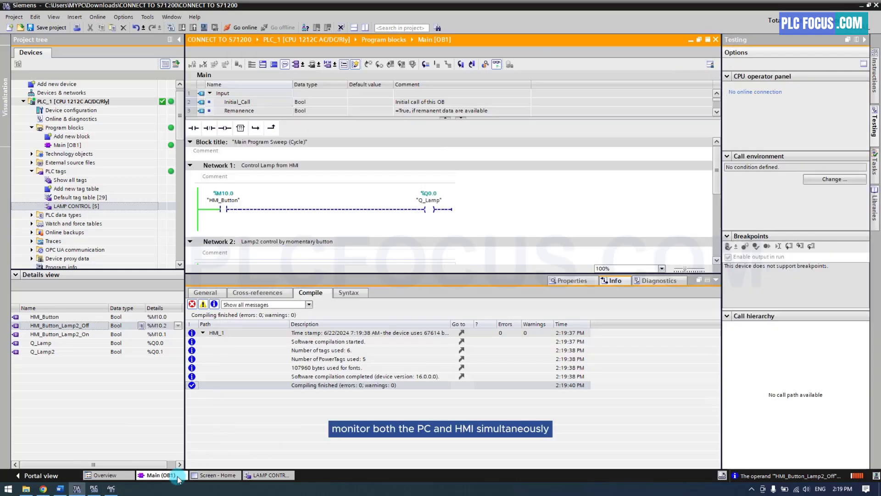
# - Widen Main [OB1] beside the simulator and test ON and OFF while watching Network 2
pyautogui.click(179, 40)
pyautogui.scroll(-3, 184, 209)
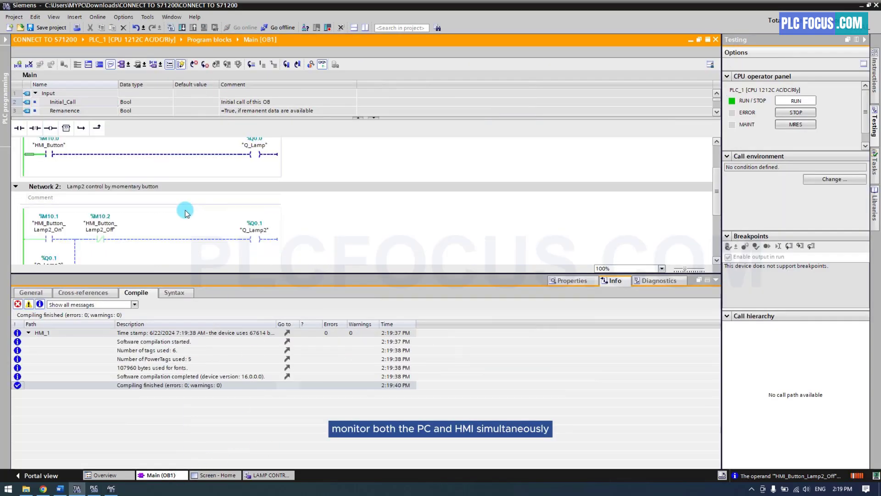
pyautogui.click(717, 284)
pyautogui.click(112, 488)
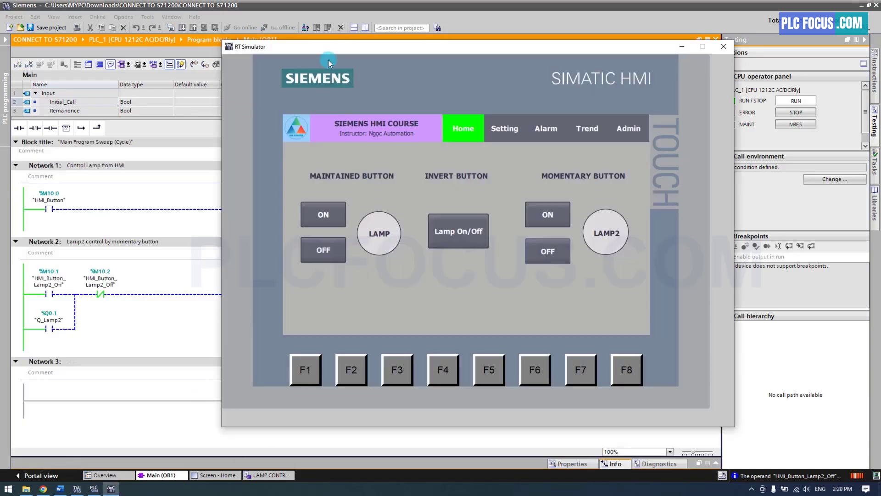
pyautogui.moveTo(328, 63); pyautogui.dragTo(414, 87)
pyautogui.click(638, 248)
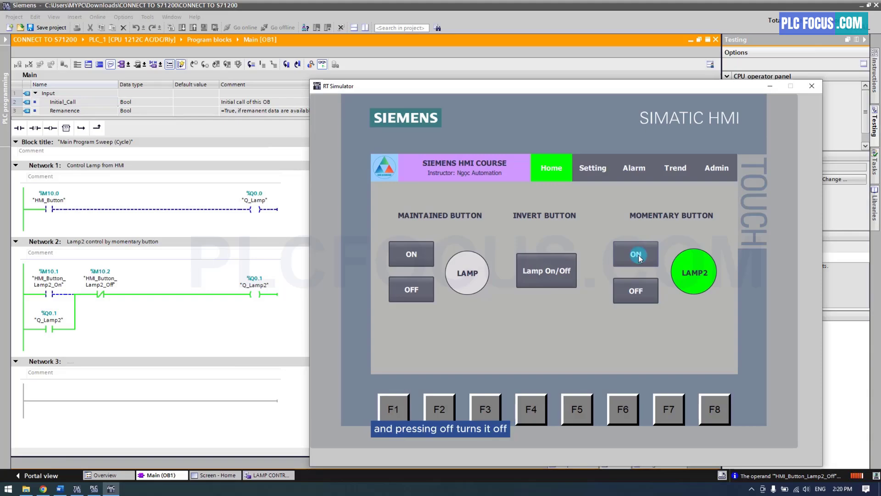
pyautogui.click(638, 293)
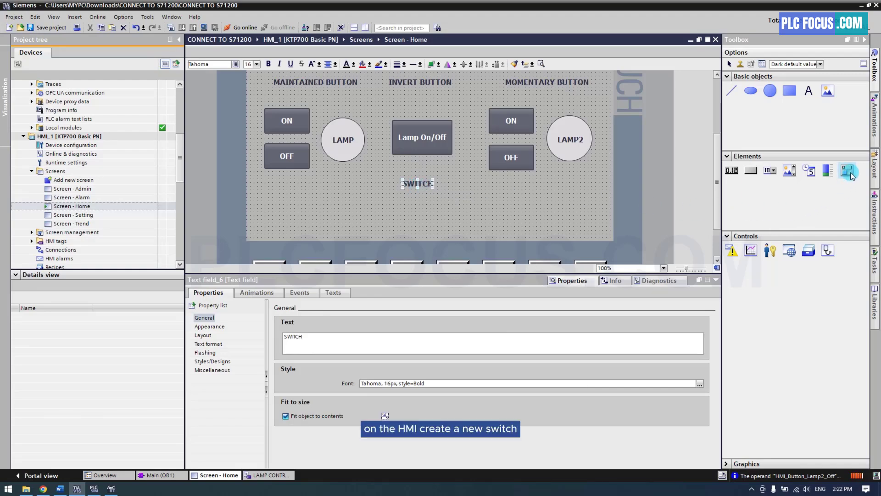
# - Place a switch under SWITCH, match Lamp On/Off's size, then shorten it to about 50 px
pyautogui.moveTo(849, 175); pyautogui.dragTo(402, 205)
pyautogui.click(417, 143)
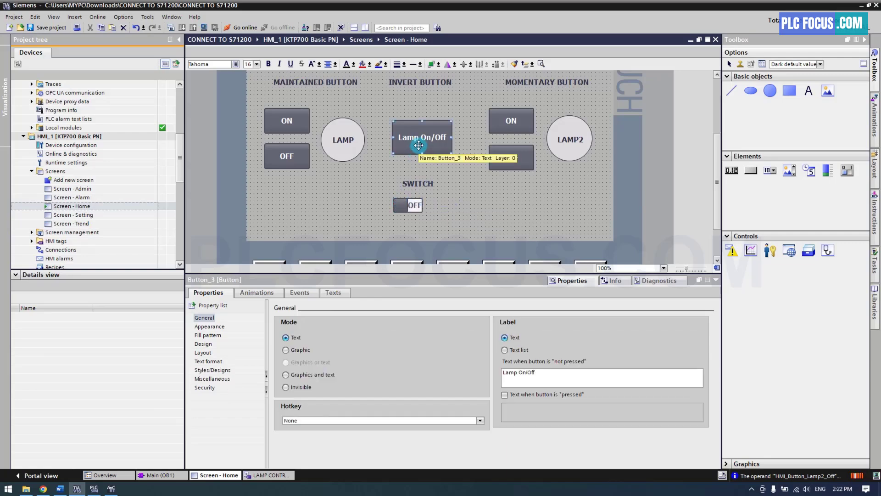
pyautogui.keyDown('ctrl'); pyautogui.click(408, 204); pyautogui.keyUp('ctrl')
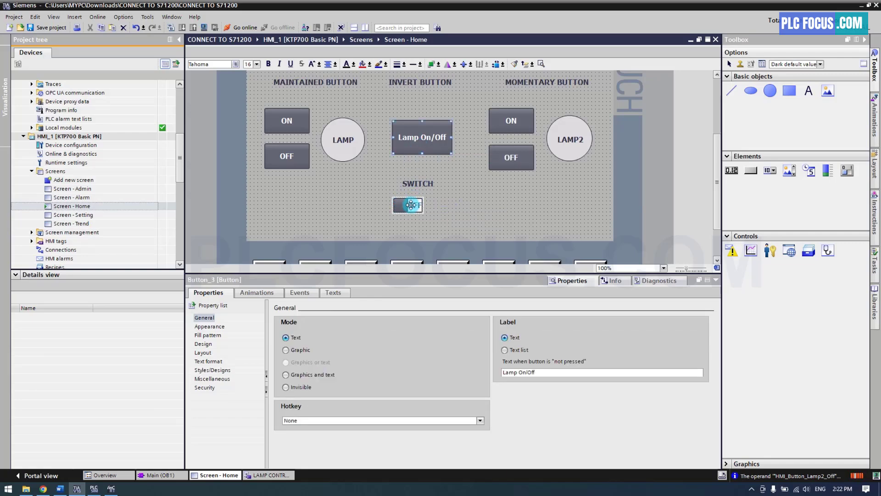
pyautogui.click(503, 64)
pyautogui.click(510, 78)
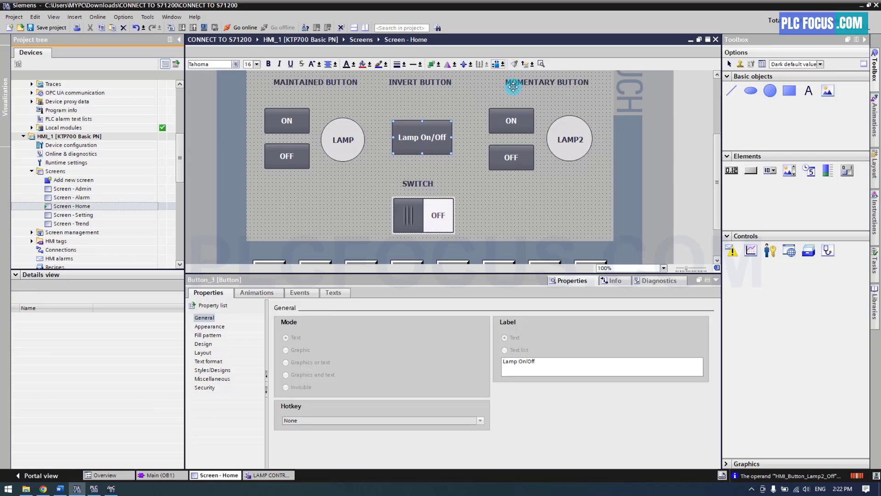
pyautogui.click(485, 202)
pyautogui.click(424, 215)
pyautogui.moveTo(423, 233); pyautogui.dragTo(422, 221)
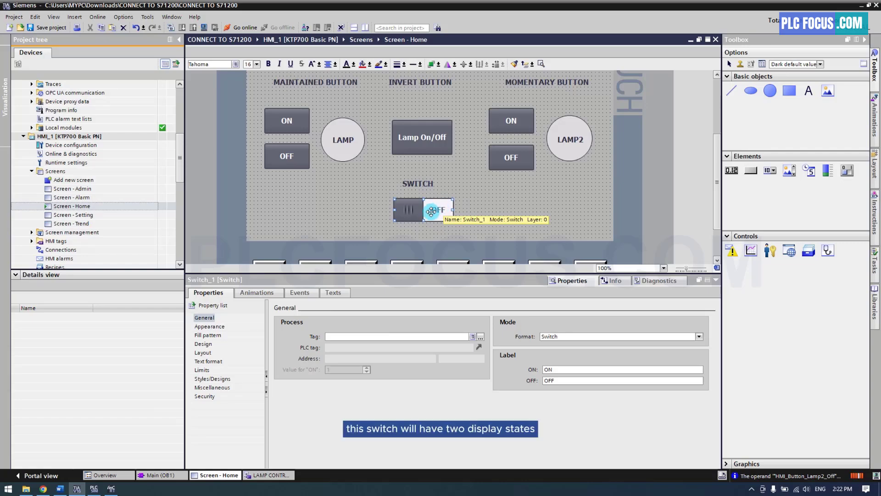
# - Keep the switch's labels as ON and OFF after briefly trying AUTO
pyautogui.moveTo(555, 370); pyautogui.dragTo(544, 370)
pyautogui.click(415, 337)
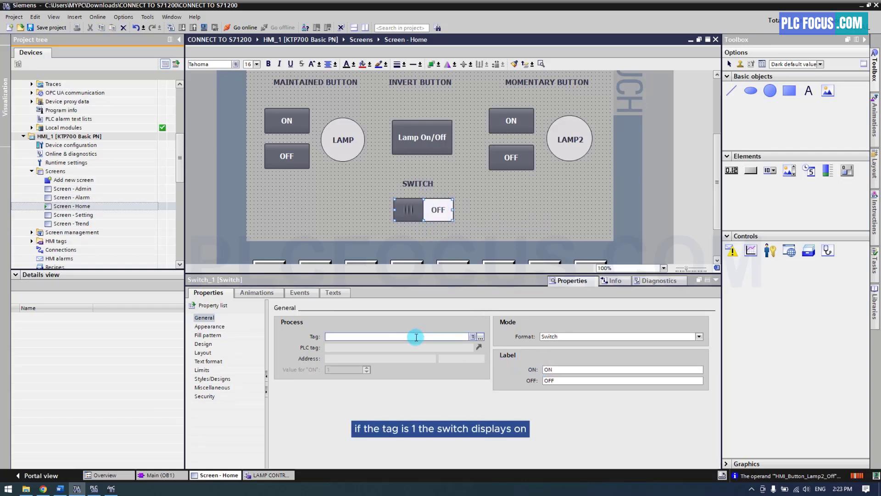
pyautogui.moveTo(550, 381); pyautogui.dragTo(544, 382)
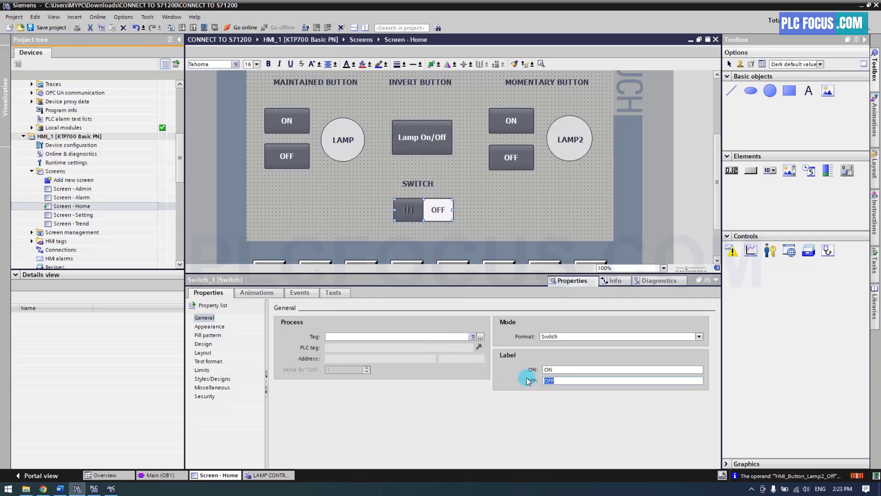
pyautogui.click(389, 337)
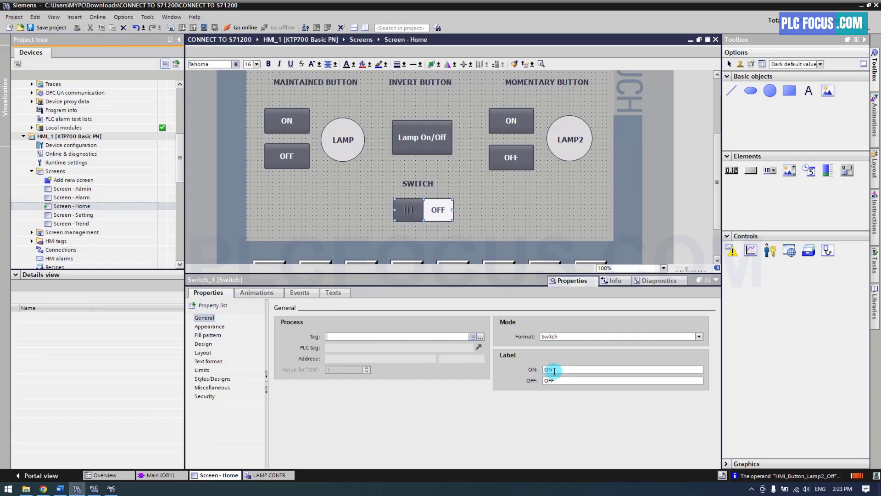
pyautogui.click(554, 370)
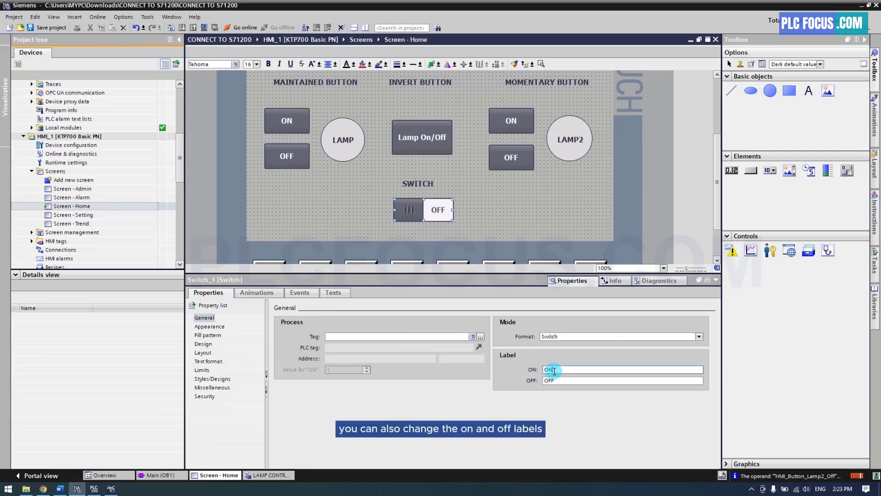
pyautogui.moveTo(554, 370); pyautogui.dragTo(536, 374)
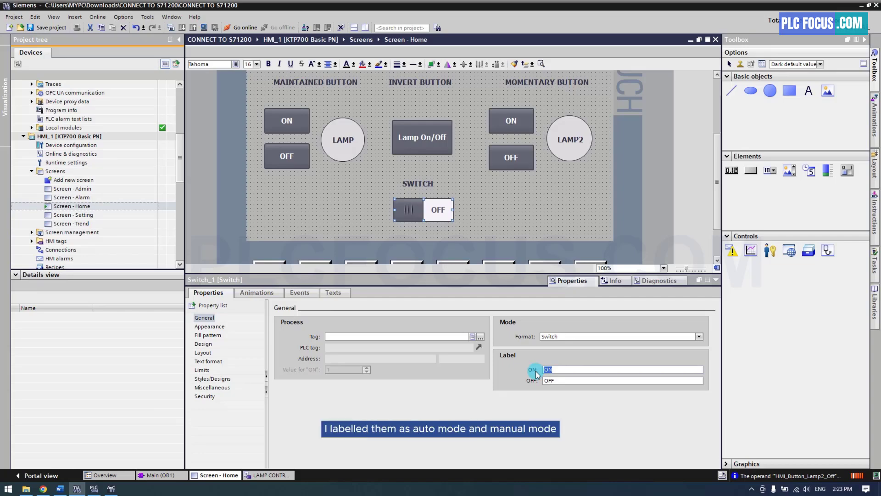
pyautogui.write('AUTO')
pyautogui.click(547, 380)
pyautogui.moveTo(556, 381); pyautogui.dragTo(535, 388)
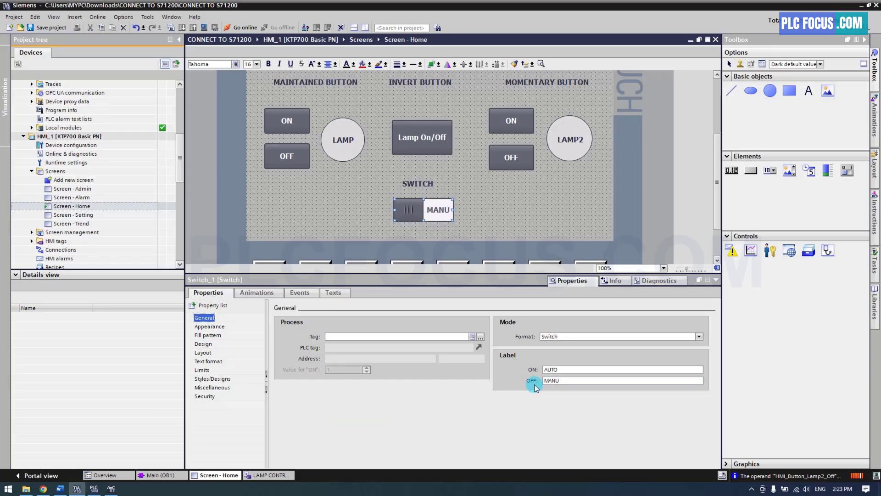
pyautogui.click(528, 370)
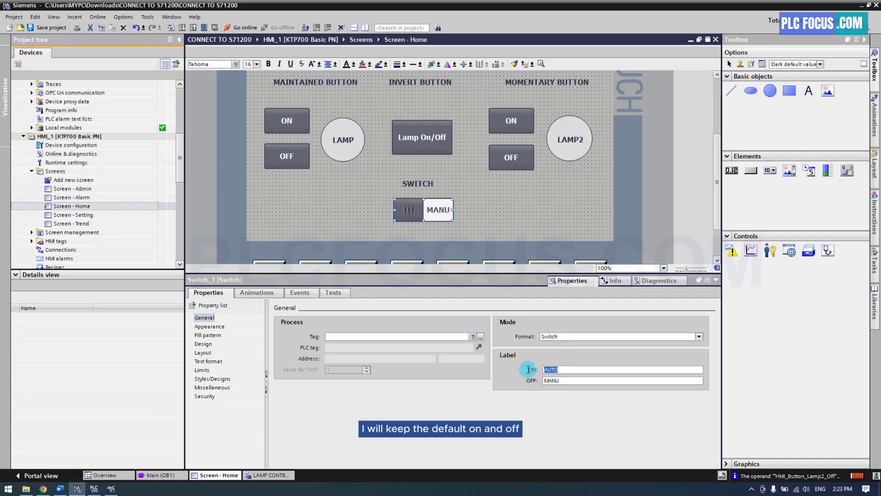
pyautogui.press('Return')
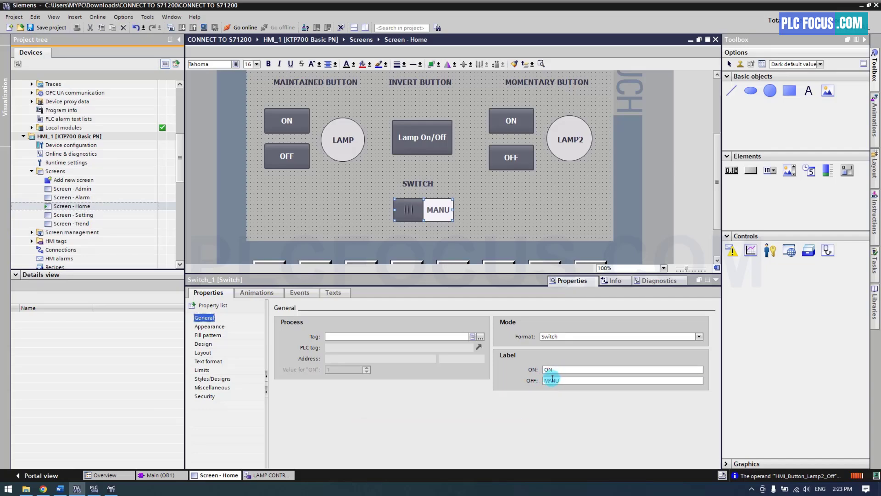
pyautogui.press('BackSpace')
pyautogui.press('BackSpace')
pyautogui.press('BackSpace')
pyautogui.press('BackSpace')
pyautogui.write('OFF')
pyautogui.press('Return')
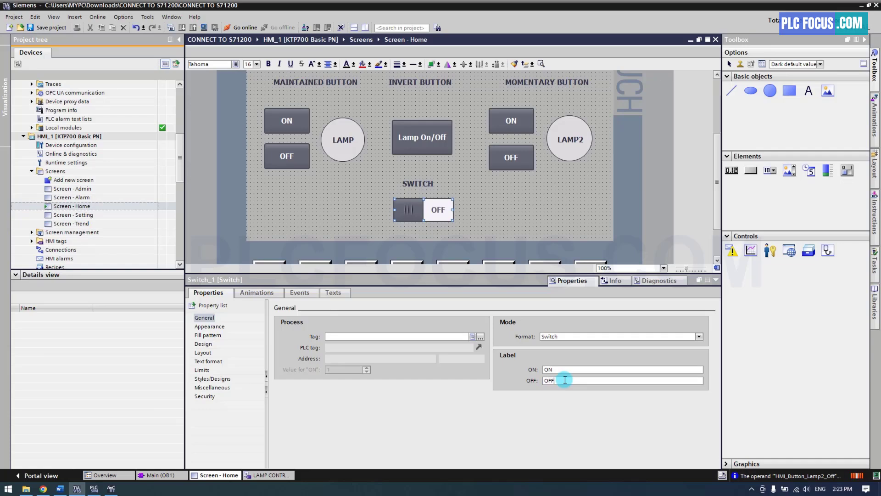
# - Check HMI_Button in Network 1, then assign HMI_Button as Switch_1's process tag
pyautogui.click(167, 476)
pyautogui.click(229, 201)
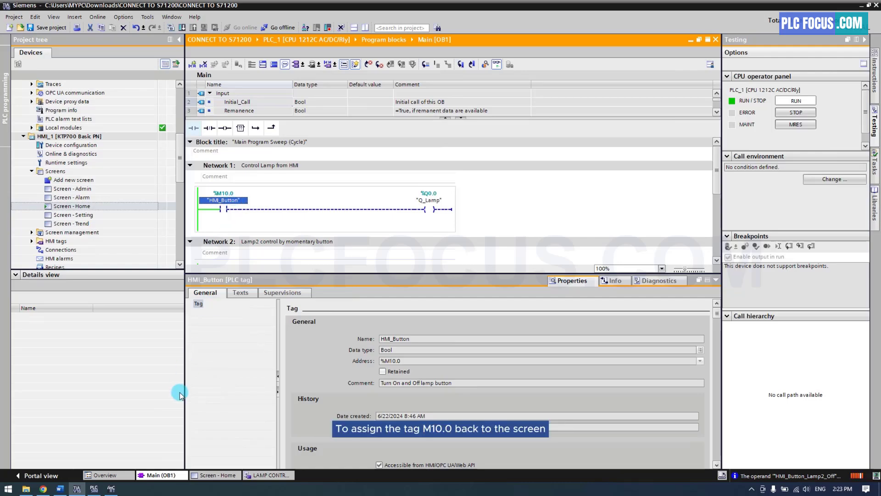
pyautogui.click(205, 475)
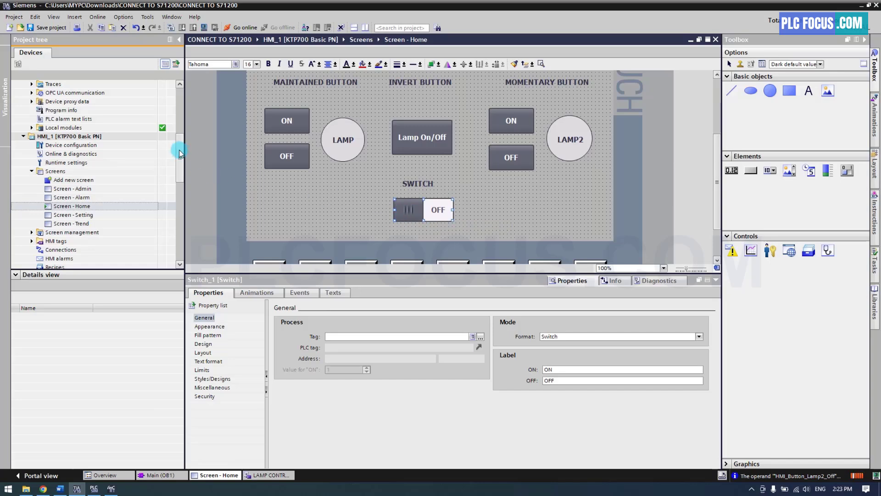
pyautogui.scroll(6, 156, 147)
pyautogui.click(76, 215)
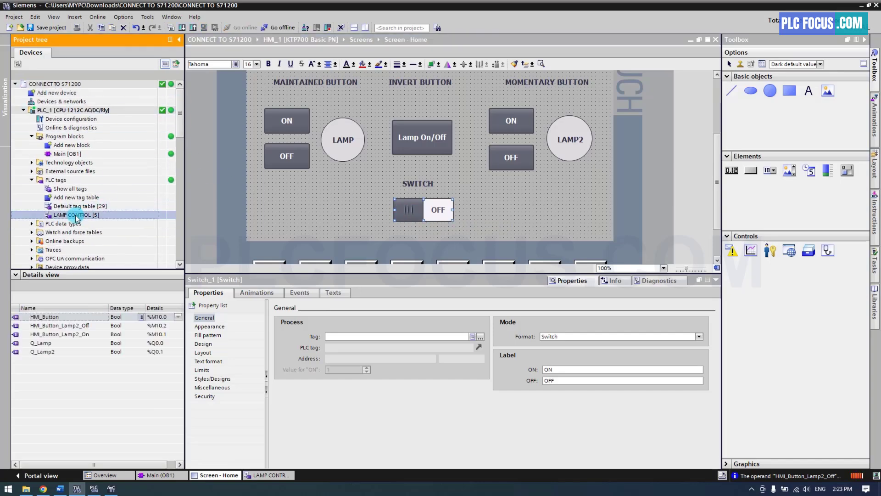
pyautogui.click(53, 316)
pyautogui.moveTo(54, 317); pyautogui.dragTo(351, 339)
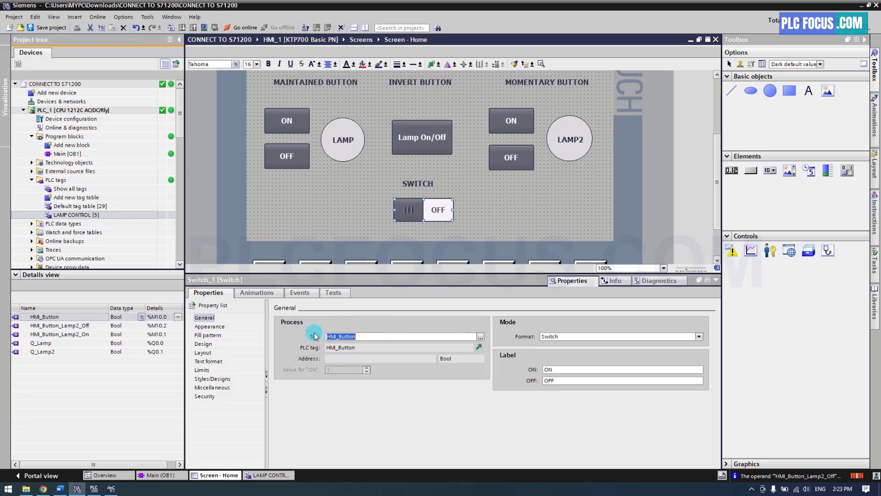
pyautogui.click(207, 326)
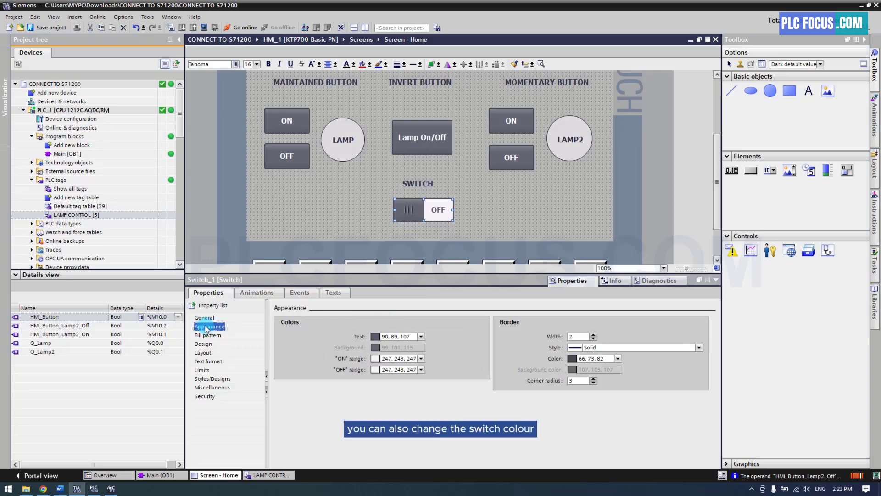
# - Colour the switch green when on and red when off, with white label text
pyautogui.click(421, 359)
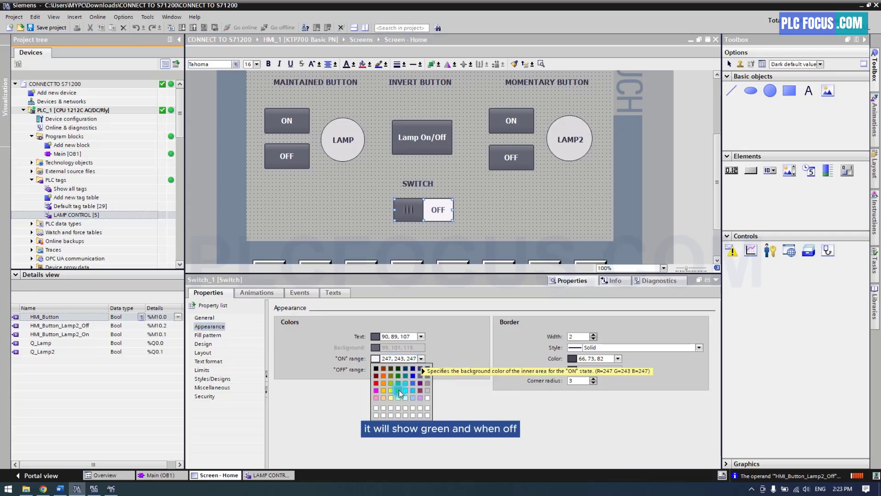
pyautogui.click(401, 387)
pyautogui.click(421, 369)
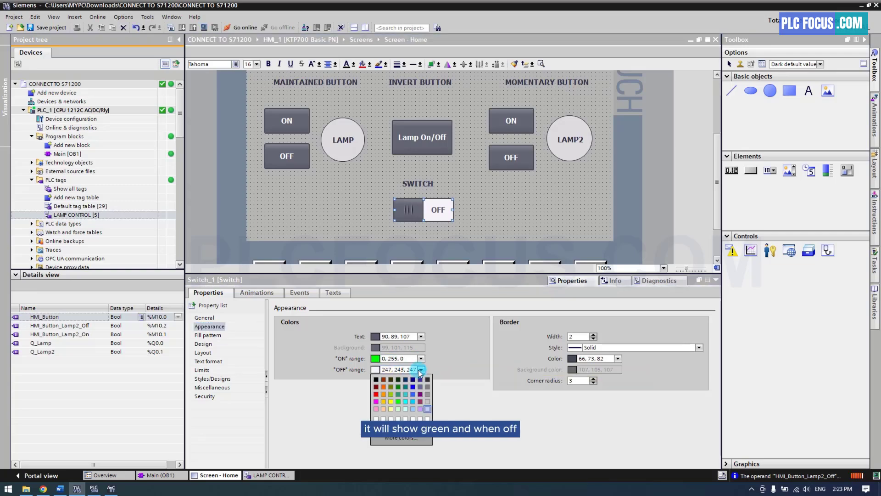
pyautogui.click(376, 394)
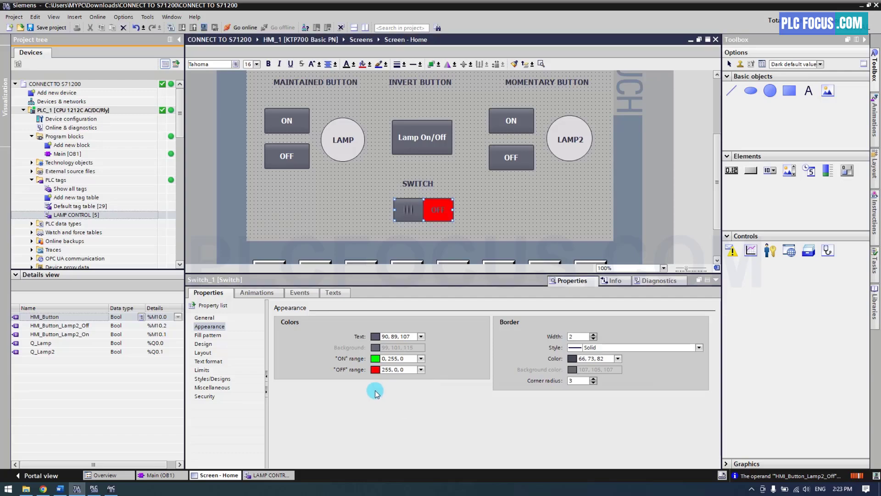
pyautogui.click(421, 337)
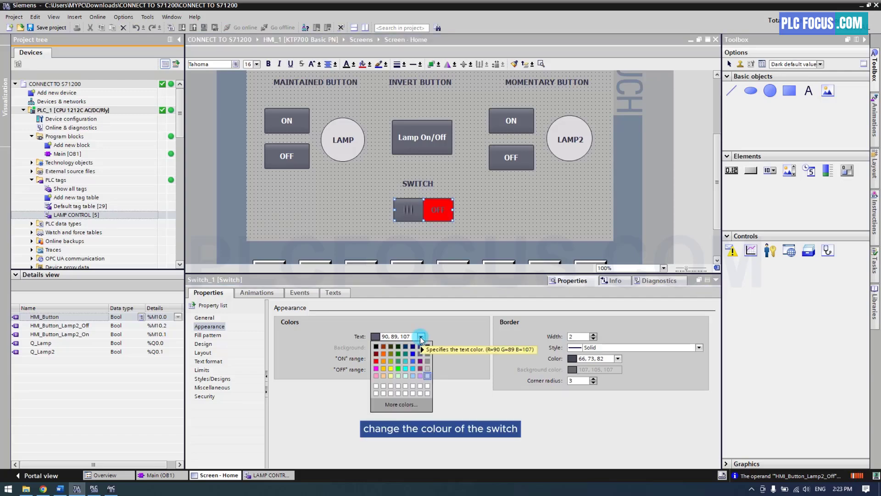
pyautogui.click(427, 387)
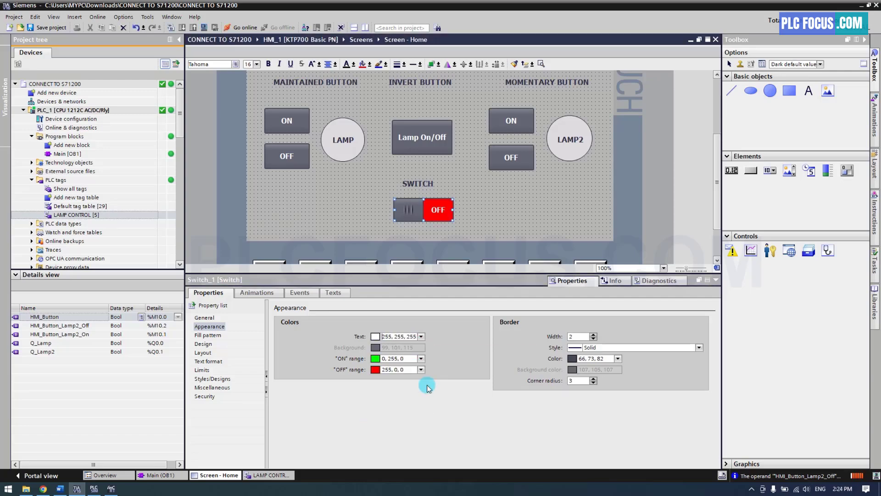
# - Try the graphic switch format, then revert to the plain Switch format
pyautogui.click(208, 335)
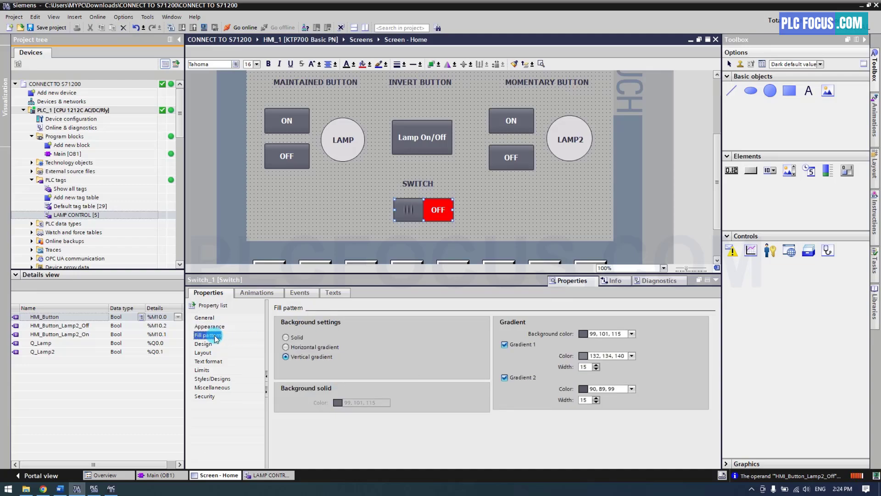
pyautogui.click(204, 317)
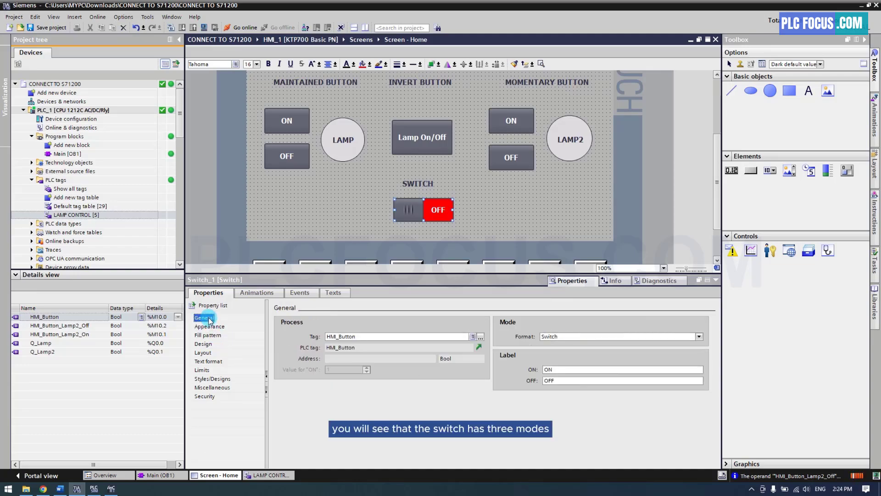
pyautogui.click(699, 337)
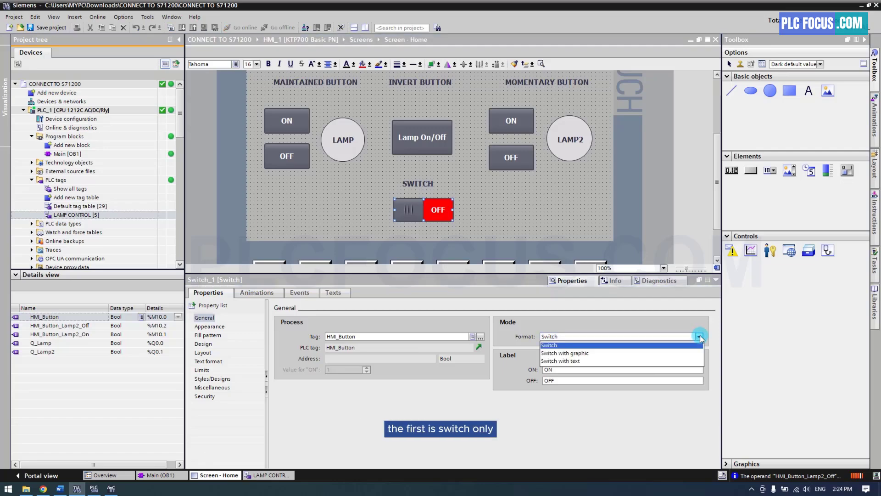
pyautogui.click(571, 353)
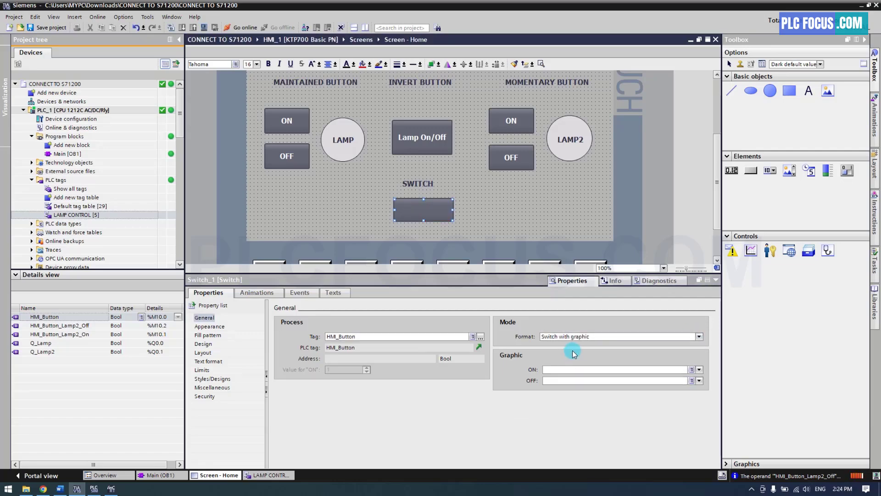
pyautogui.click(698, 337)
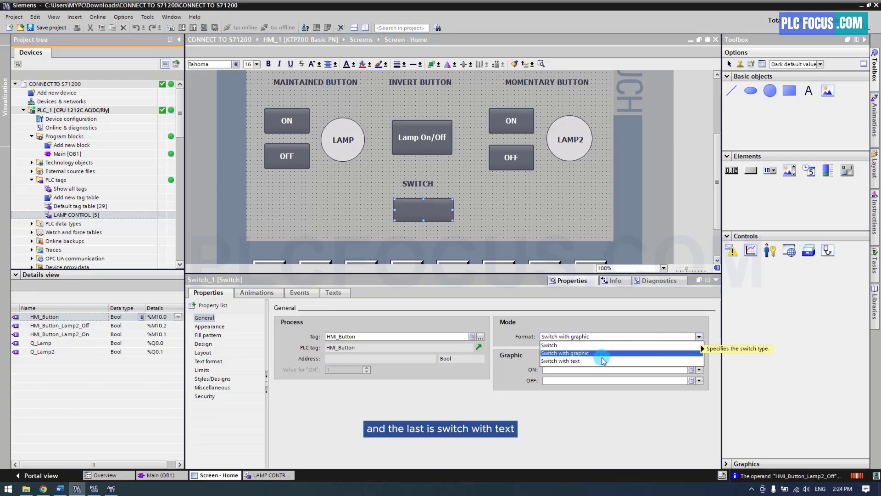
pyautogui.click(579, 363)
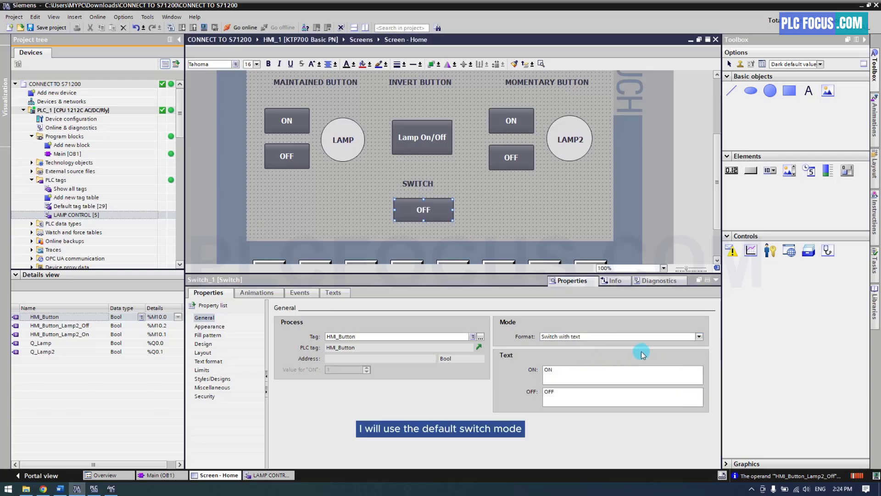
pyautogui.click(699, 336)
pyautogui.click(555, 346)
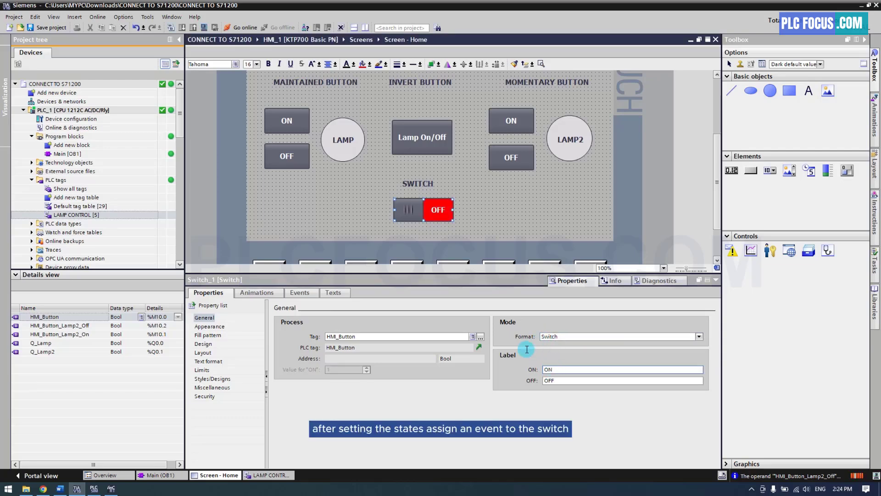
# - Make the Switch ON event run SetBit on HMI_Button
pyautogui.click(297, 293)
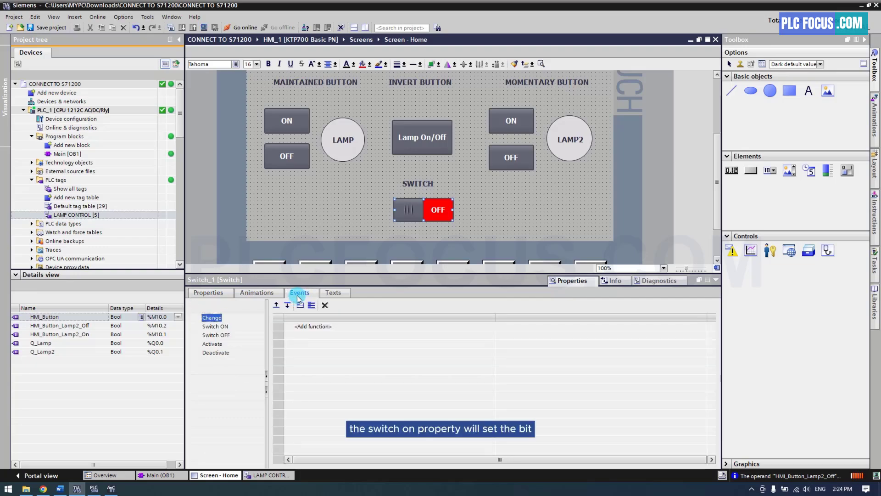
pyautogui.click(222, 327)
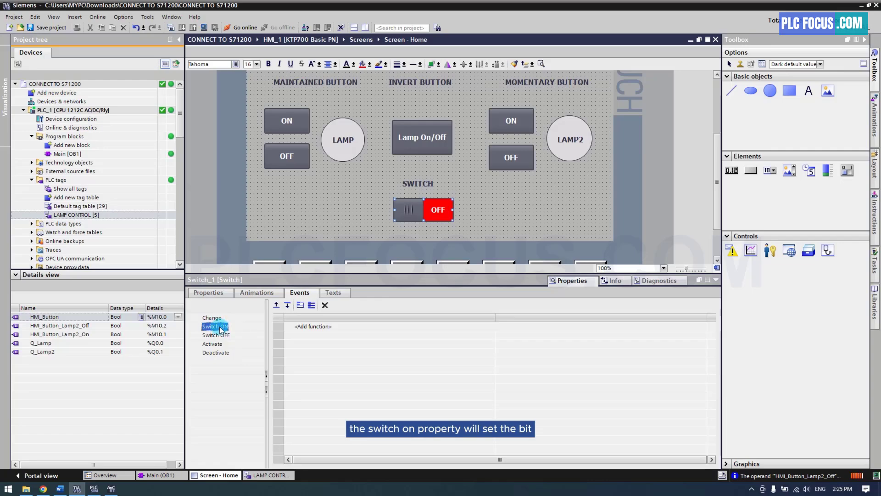
pyautogui.click(311, 327)
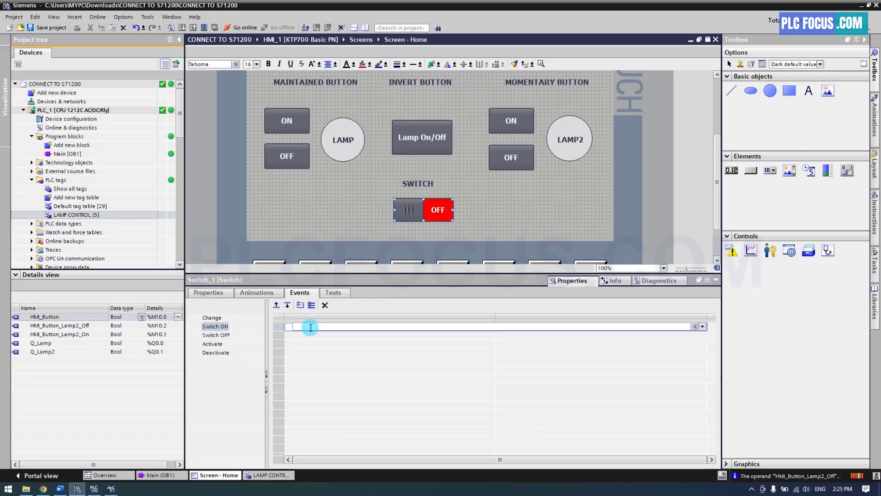
pyautogui.write('SETB')
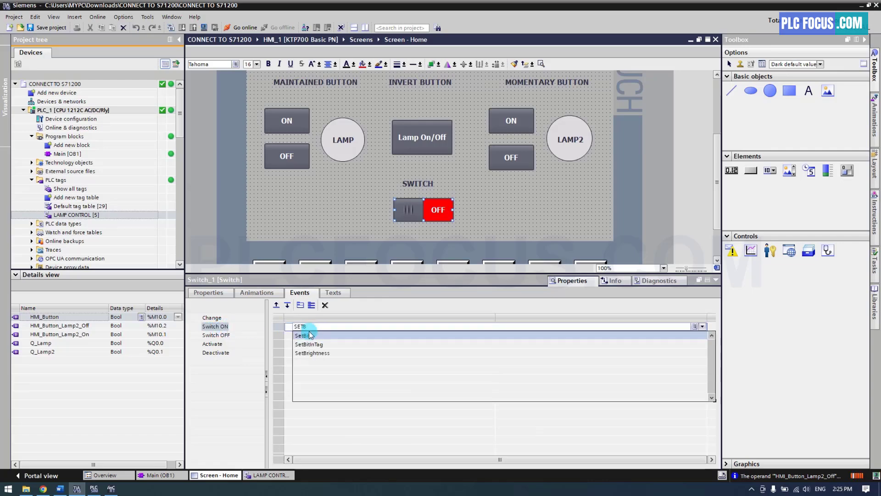
pyautogui.click(304, 337)
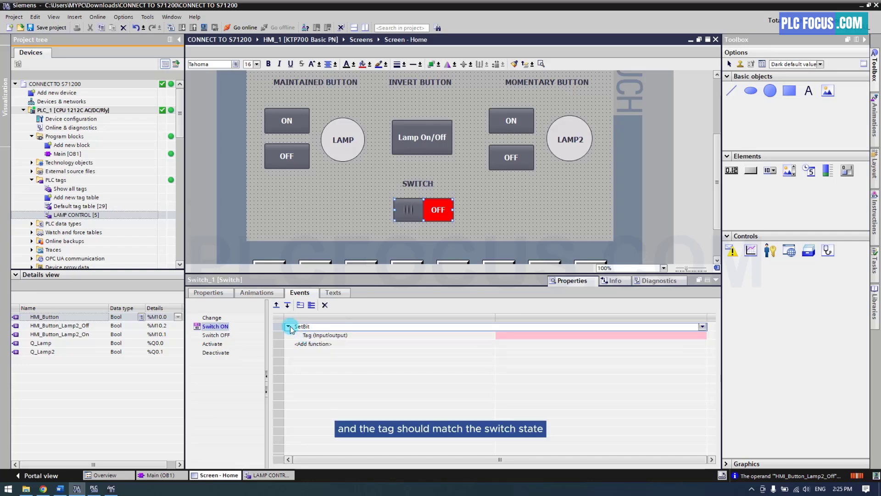
pyautogui.click(225, 298)
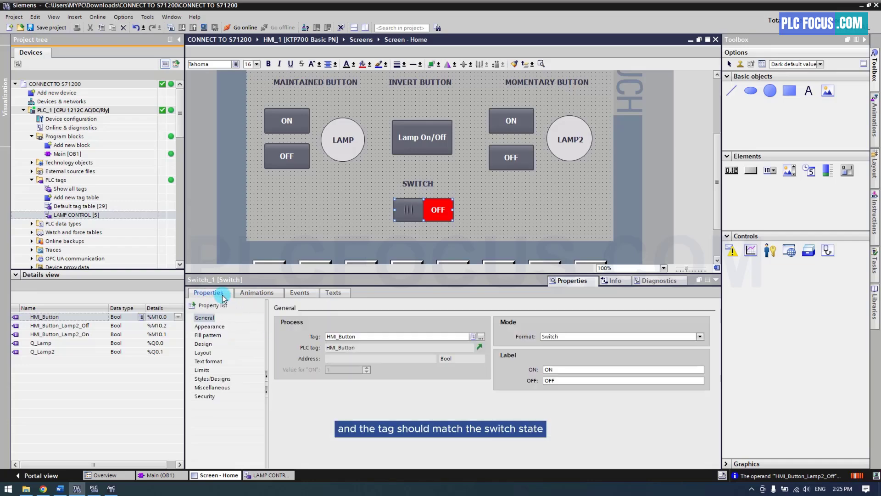
pyautogui.click(341, 333)
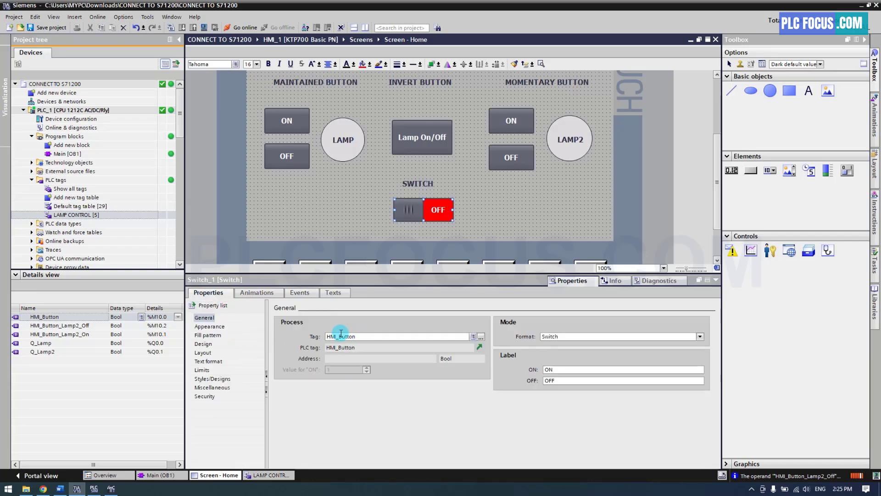
pyautogui.click(303, 296)
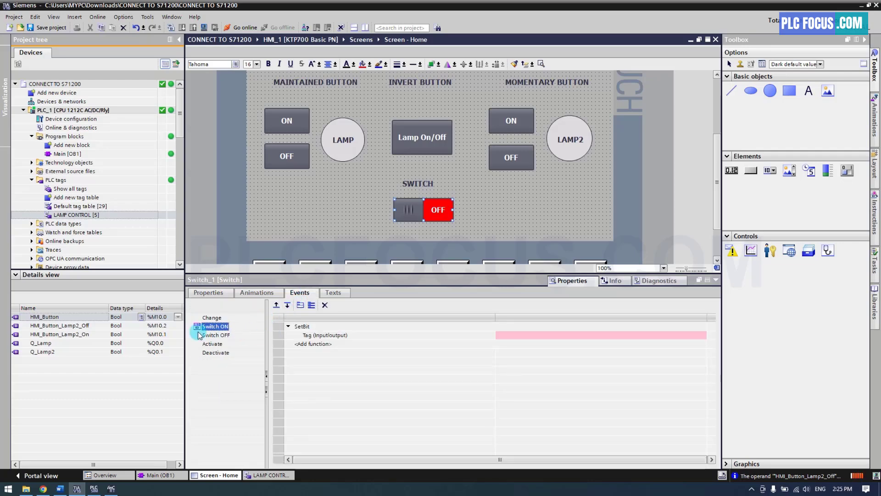
pyautogui.click(43, 319)
pyautogui.moveTo(42, 320); pyautogui.dragTo(504, 334)
# - Make the Switch OFF event run ResetBit on HMI_Button
pyautogui.click(215, 335)
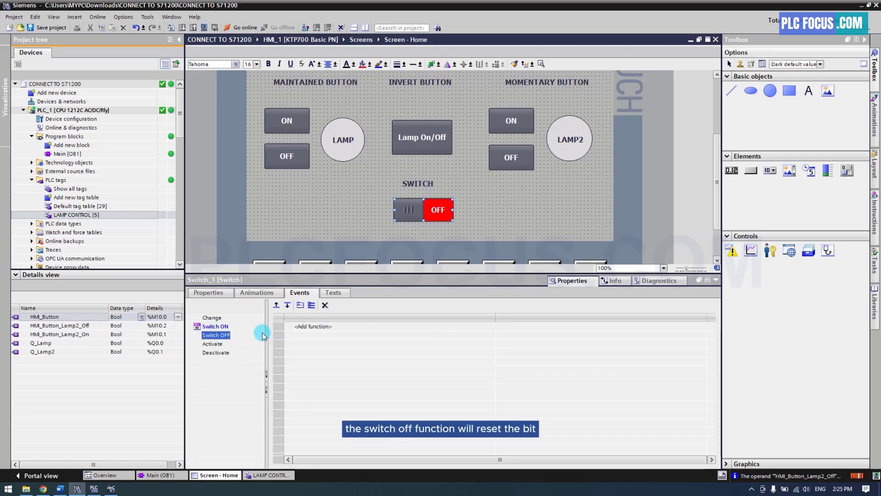
pyautogui.click(315, 326)
pyautogui.write('RESET')
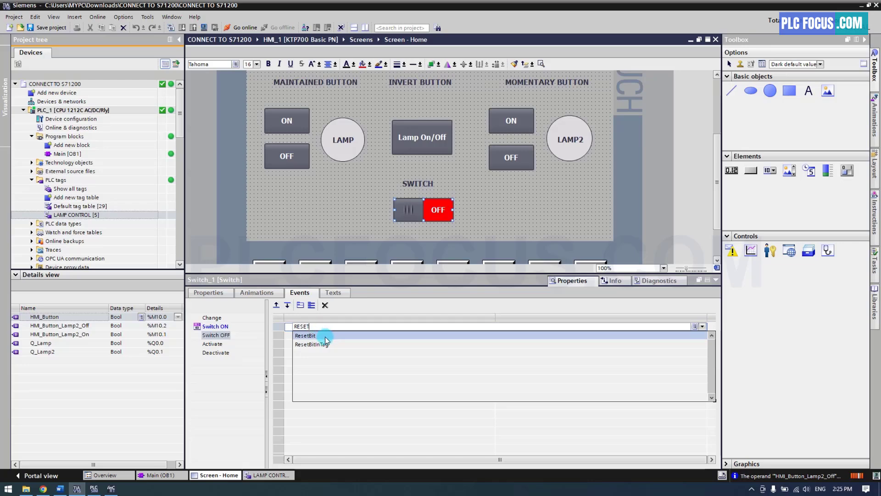
pyautogui.click(315, 335)
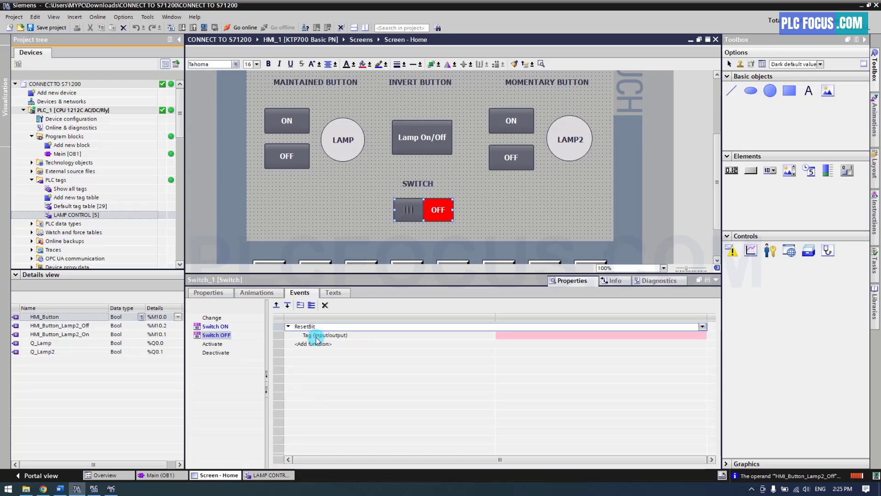
pyautogui.moveTo(54, 318); pyautogui.dragTo(504, 339)
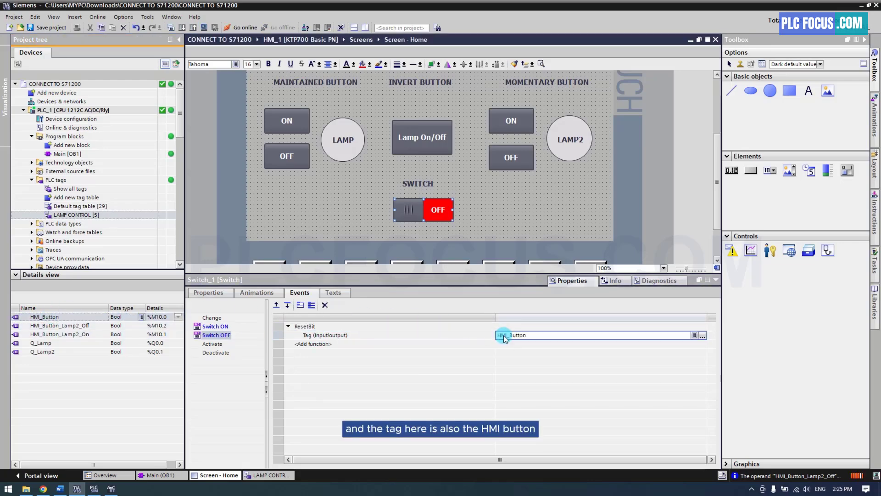
pyautogui.click(480, 208)
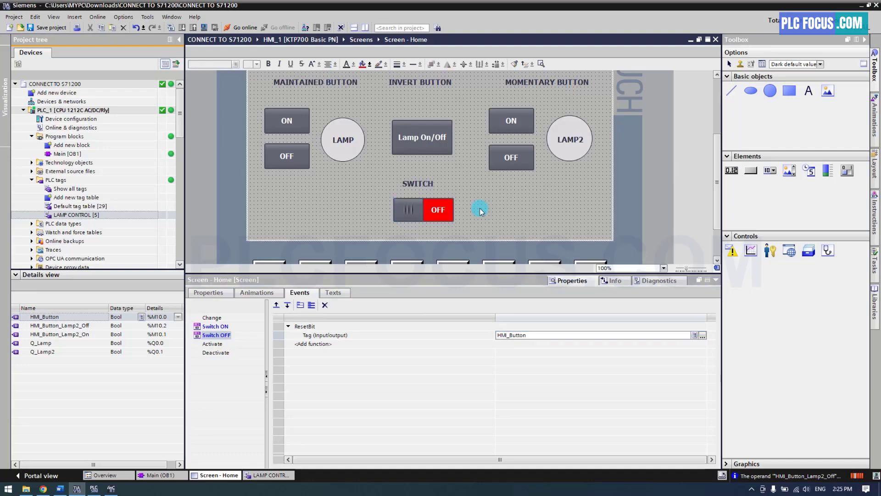
pyautogui.click(203, 28)
pyautogui.click(502, 274)
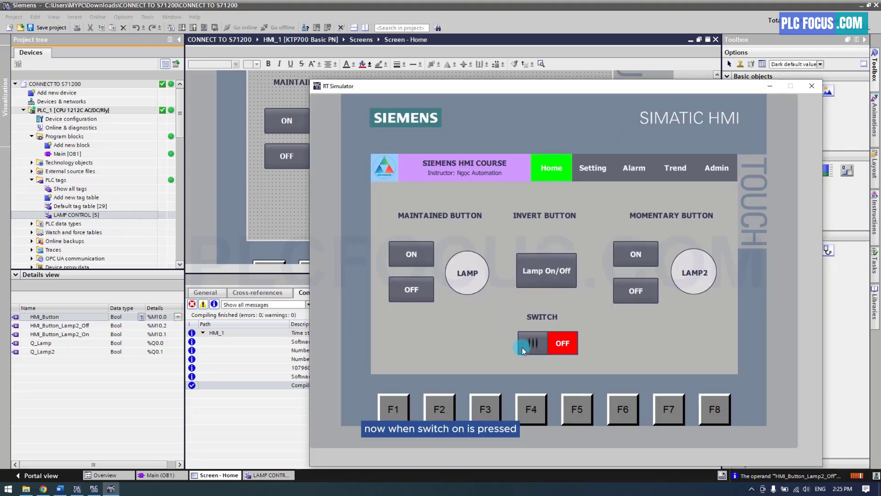
pyautogui.click(558, 340)
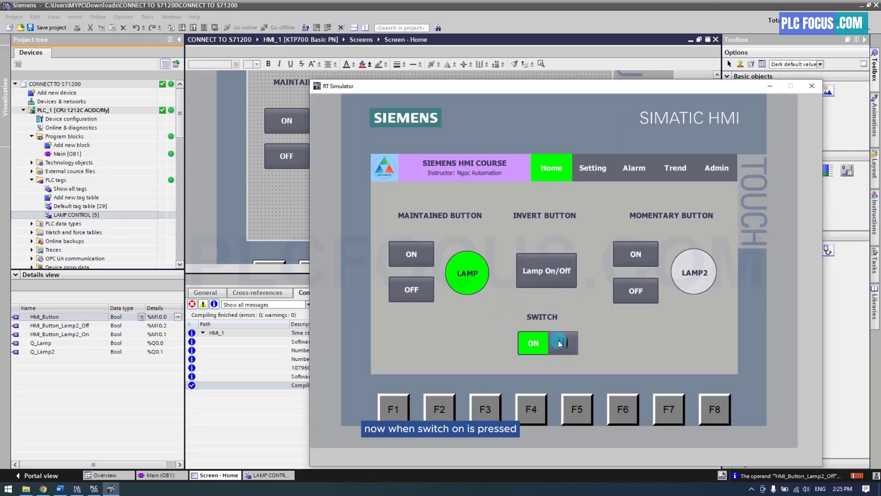
pyautogui.click(558, 340)
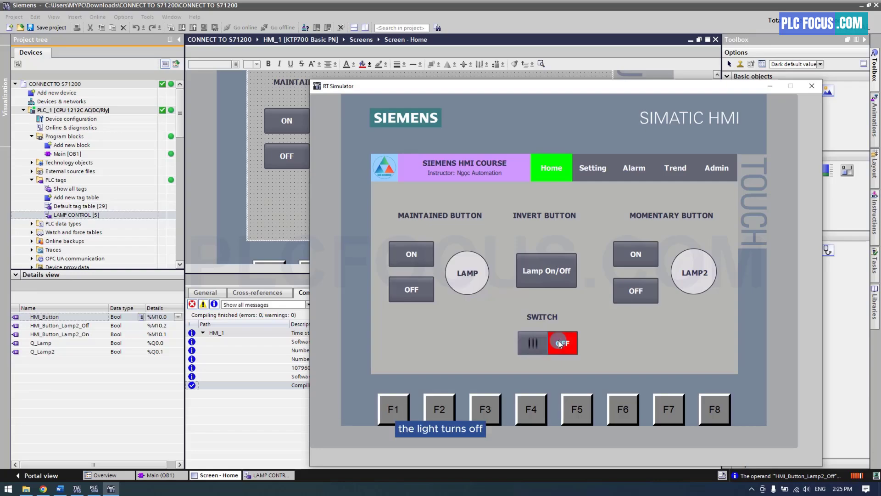
pyautogui.click(558, 340)
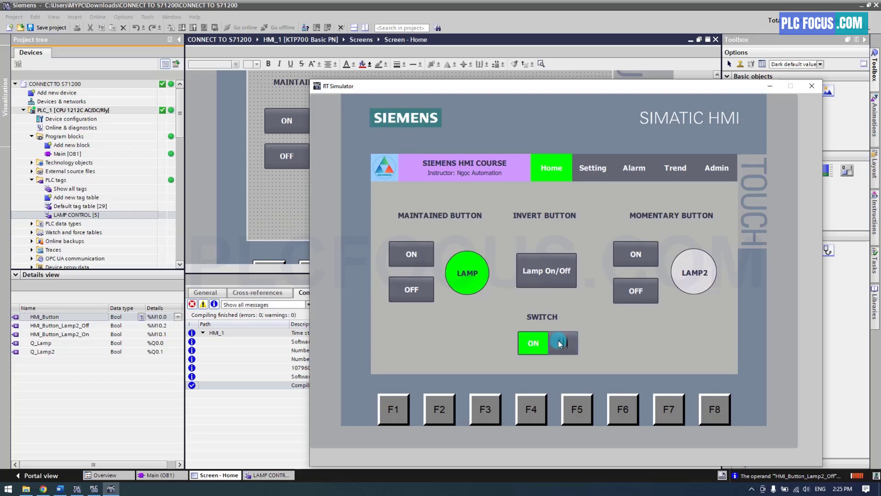
pyautogui.click(559, 343)
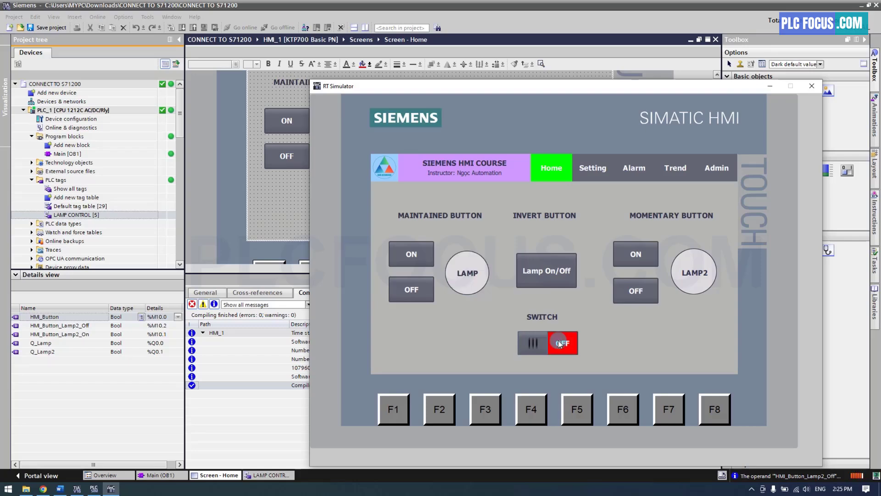
# - Open Main [OB1] online and enlarge the ladder editor for monitoring
pyautogui.click(76, 488)
pyautogui.click(151, 474)
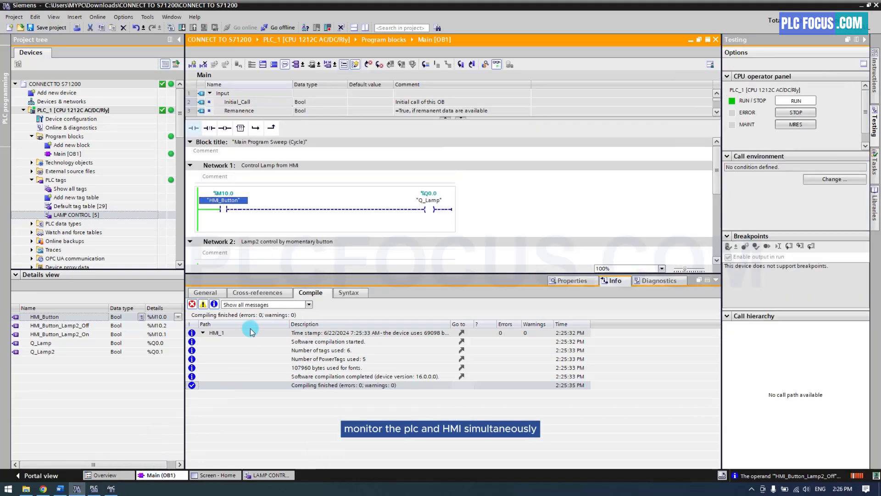
pyautogui.click(717, 281)
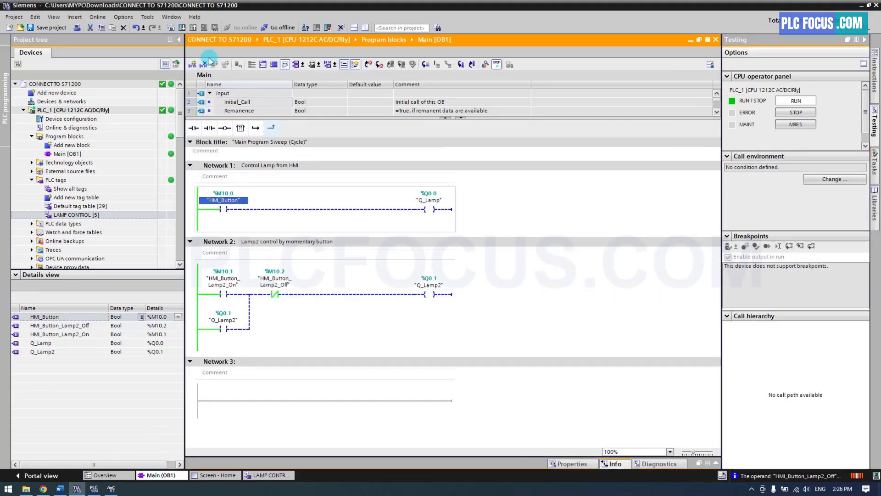
pyautogui.click(181, 39)
# - In RT Simulator, toggle the SWITCH on, off and on again while watching Network 1
pyautogui.click(111, 488)
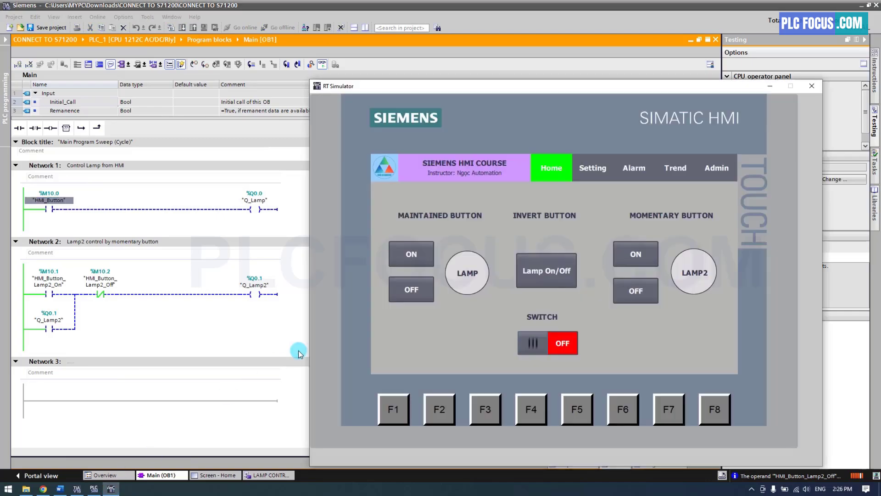
pyautogui.click(542, 345)
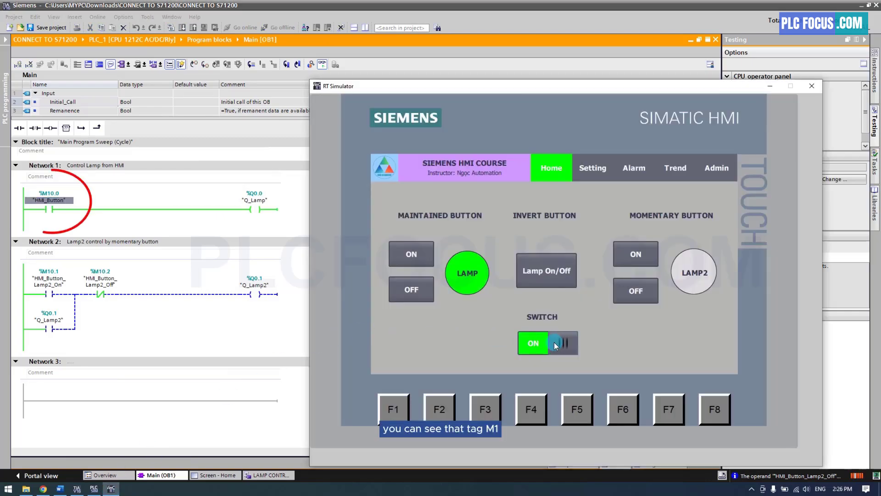
pyautogui.click(534, 344)
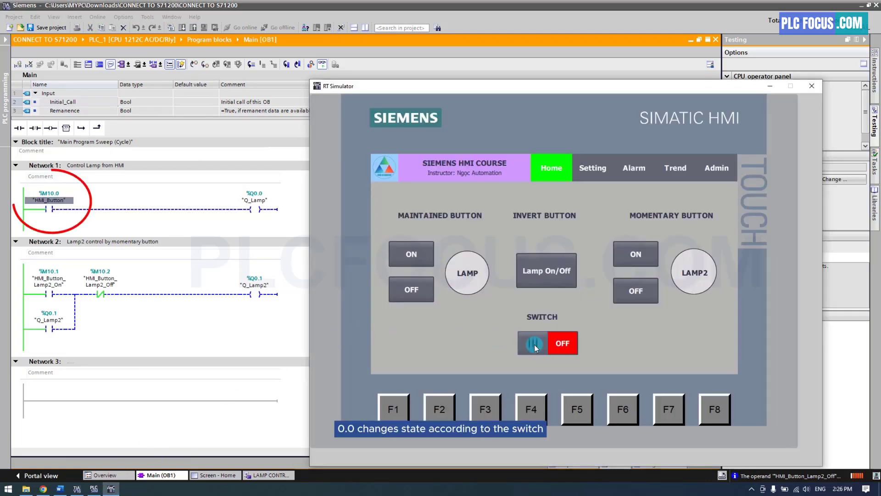
pyautogui.moveTo(535, 347); pyautogui.dragTo(561, 349)
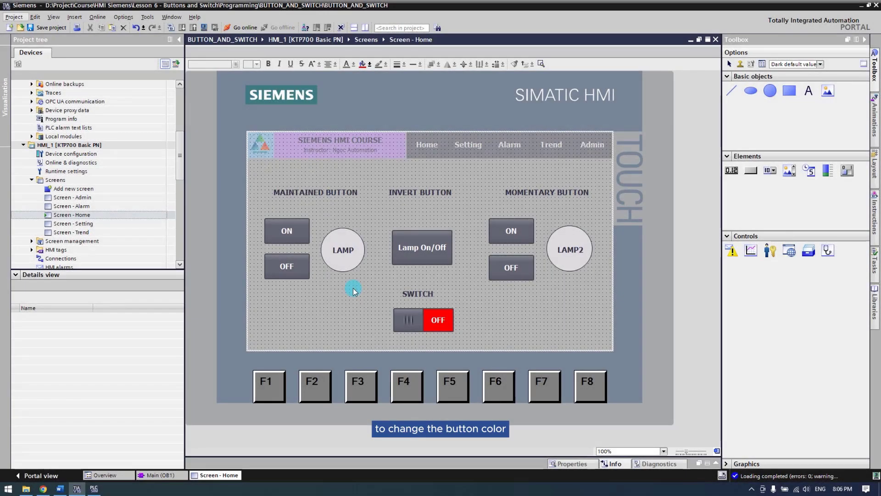
# - In the ON button's Animations properties, add a Dynamize colors and flashing display animation
pyautogui.click(295, 233)
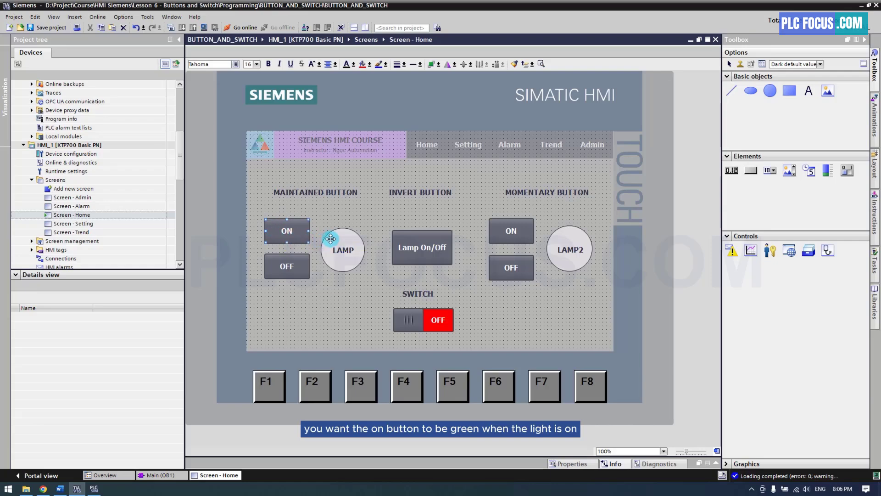
pyautogui.rightClick(299, 229)
pyautogui.click(308, 372)
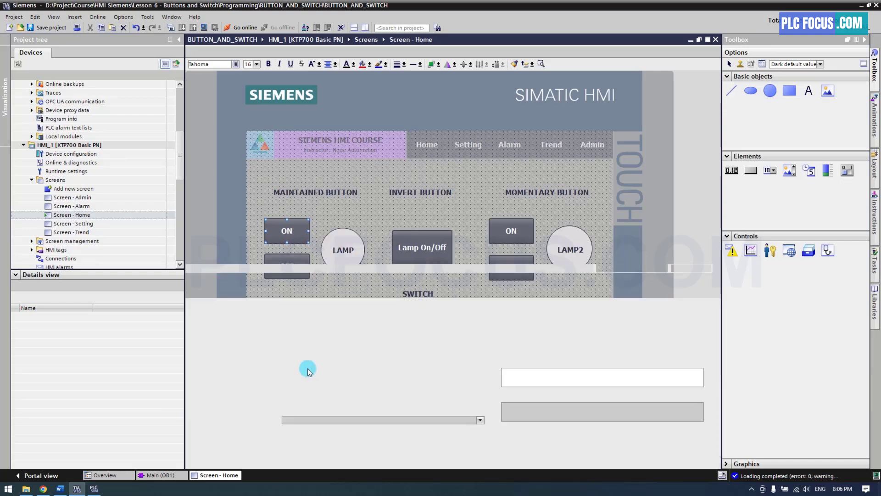
pyautogui.scroll(-3, 305, 221)
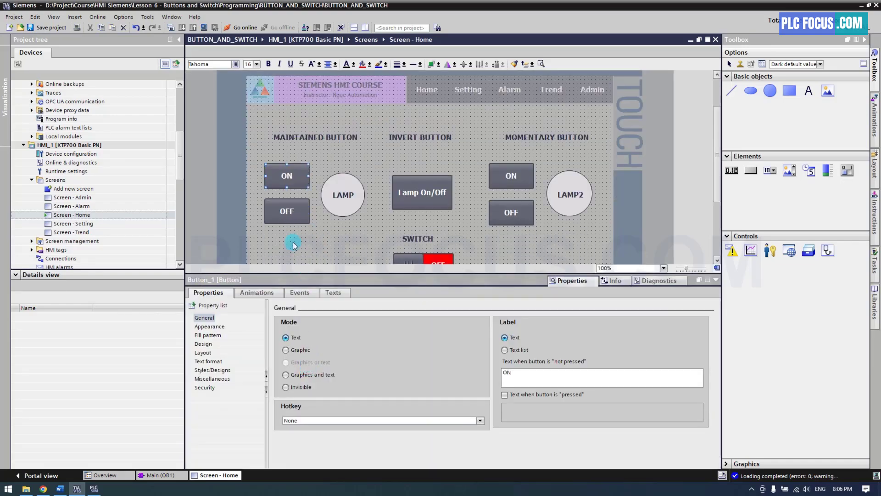
pyautogui.click(270, 295)
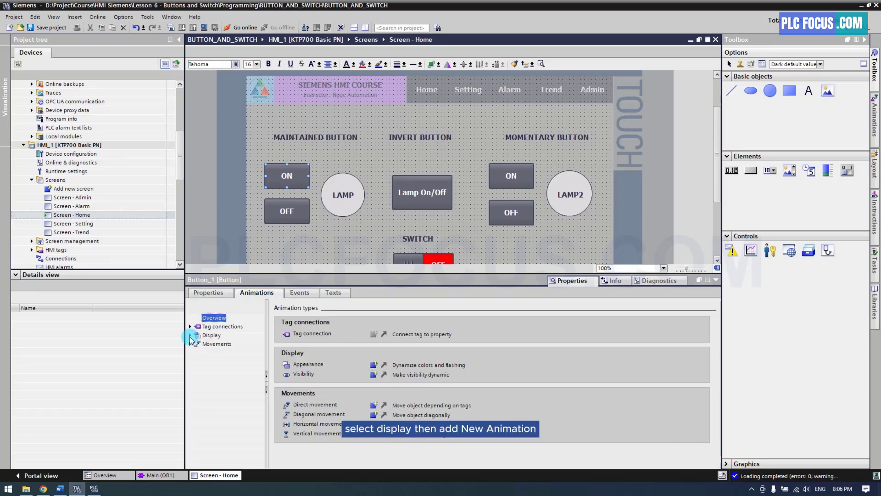
pyautogui.click(226, 345)
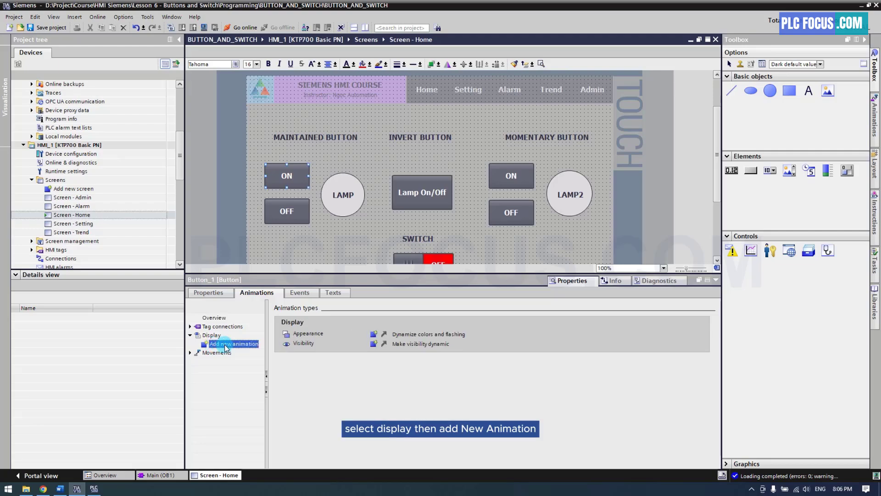
pyautogui.click(378, 335)
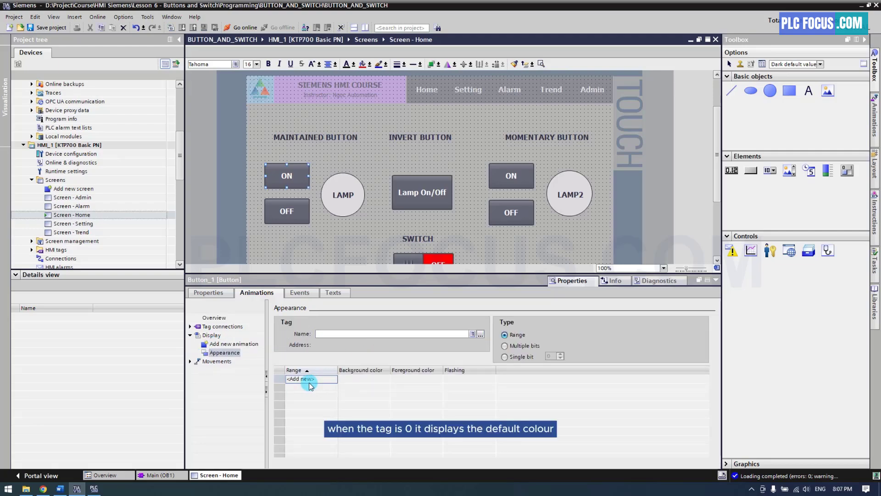
# - Add appearance ranges 0 and 1, giving range 1 a green background
pyautogui.click(305, 380)
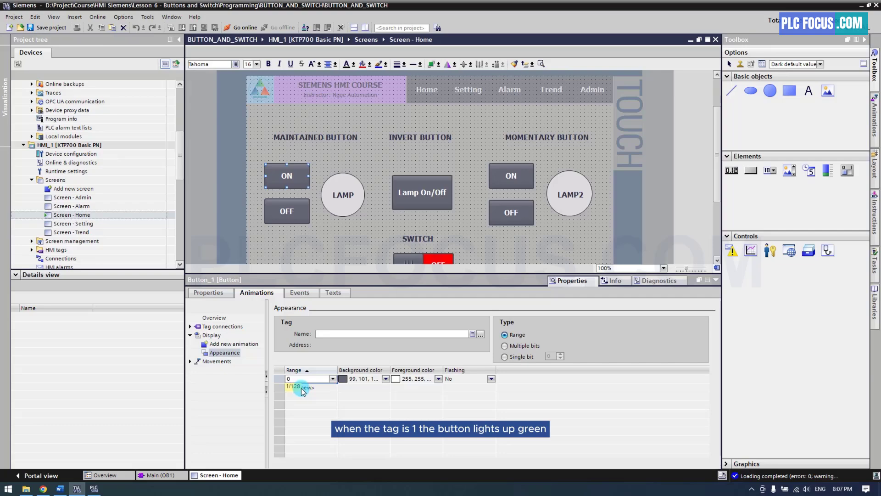
pyautogui.click(302, 388)
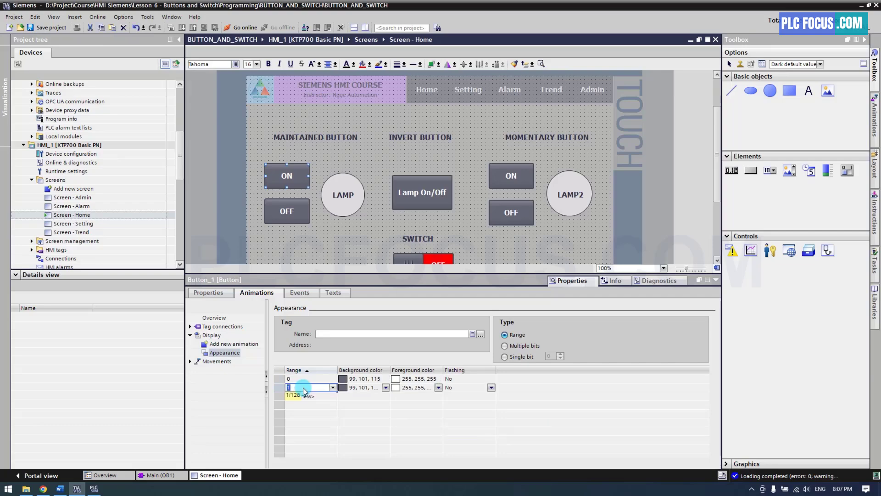
pyautogui.click(386, 388)
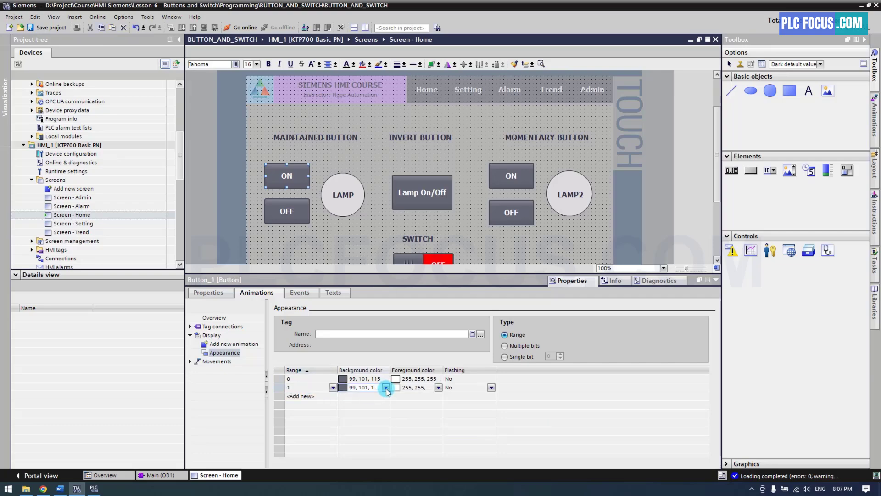
pyautogui.click(386, 388)
pyautogui.click(367, 420)
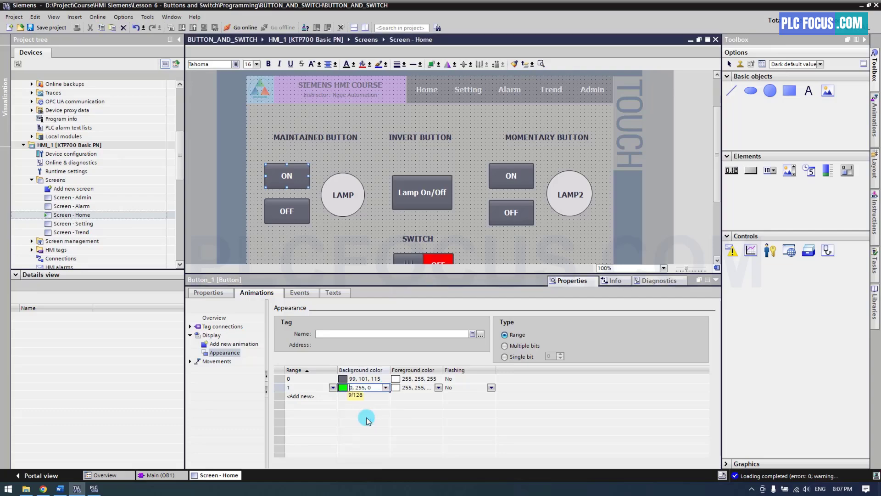
# - Assign the Q_Lamp tag from the LAMP CONTROL table to the animation's Tag Name
pyautogui.click(329, 334)
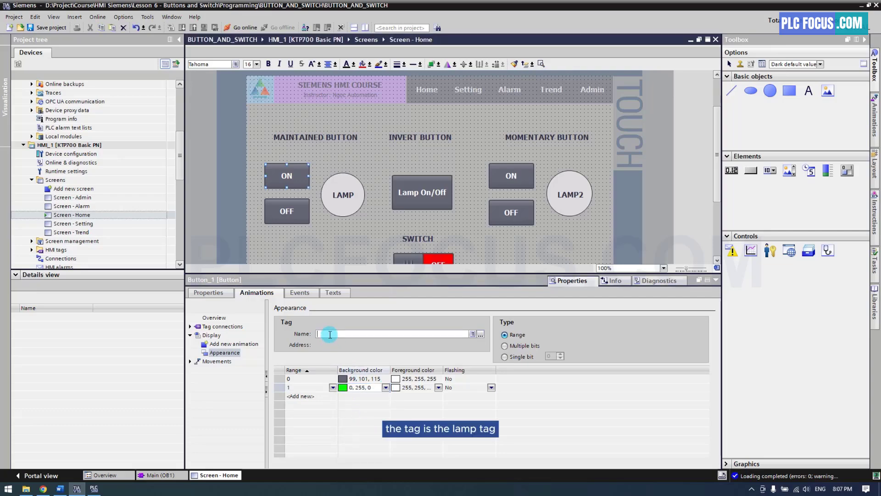
pyautogui.click(345, 193)
pyautogui.moveTo(182, 173); pyautogui.dragTo(177, 118)
pyautogui.click(76, 206)
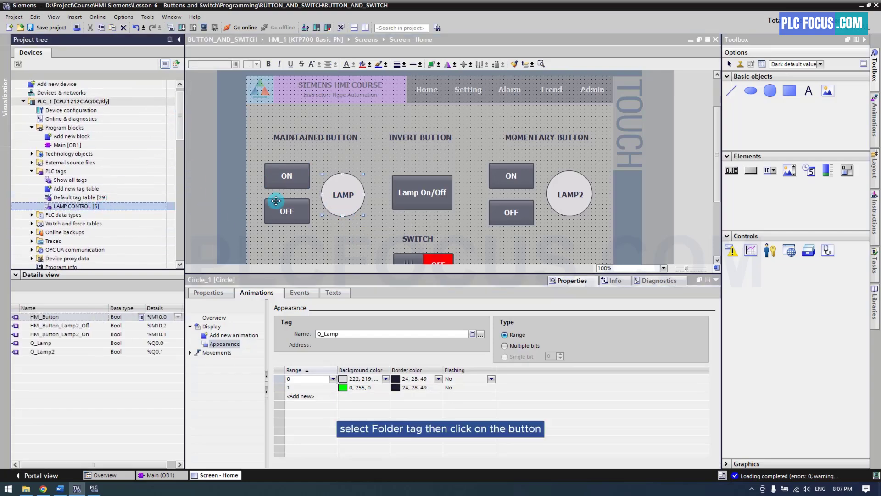
pyautogui.click(290, 180)
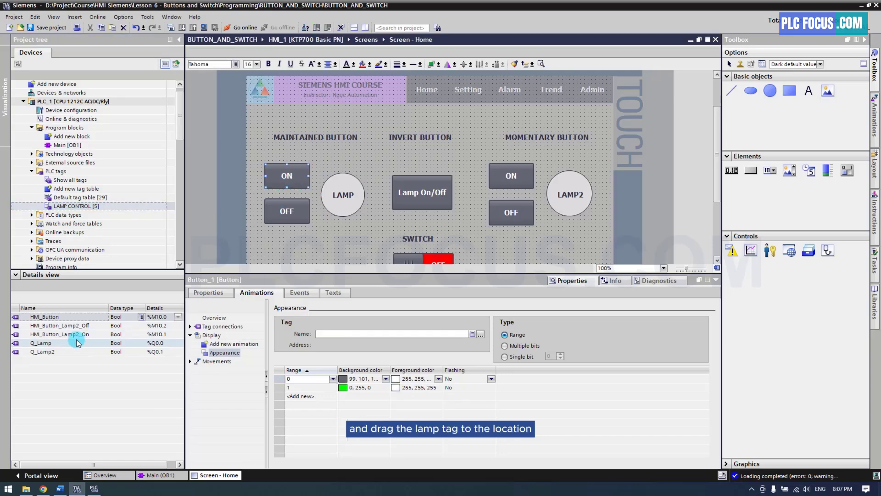
pyautogui.moveTo(37, 346); pyautogui.dragTo(334, 337)
pyautogui.click(335, 236)
# - Start the simulation and press ON, OFF, ON, checking the ON button turns green with the lamp
pyautogui.click(204, 26)
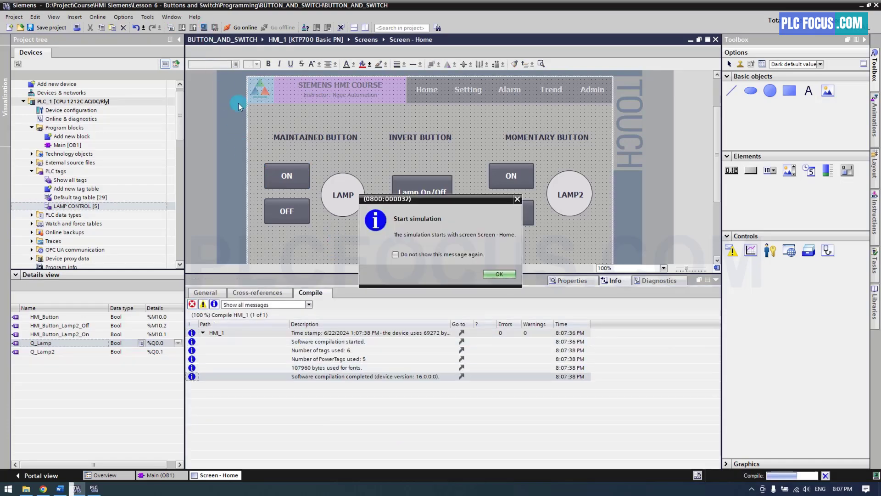
pyautogui.click(504, 274)
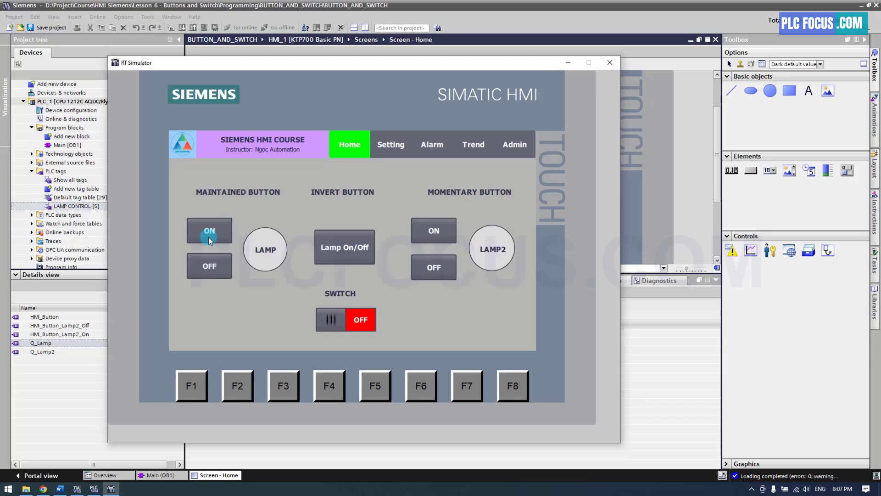
pyautogui.click(208, 236)
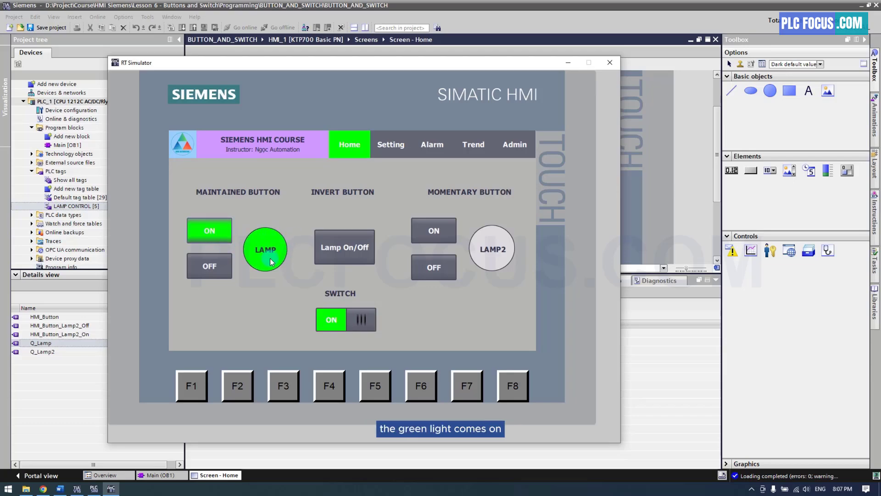
pyautogui.click(221, 220)
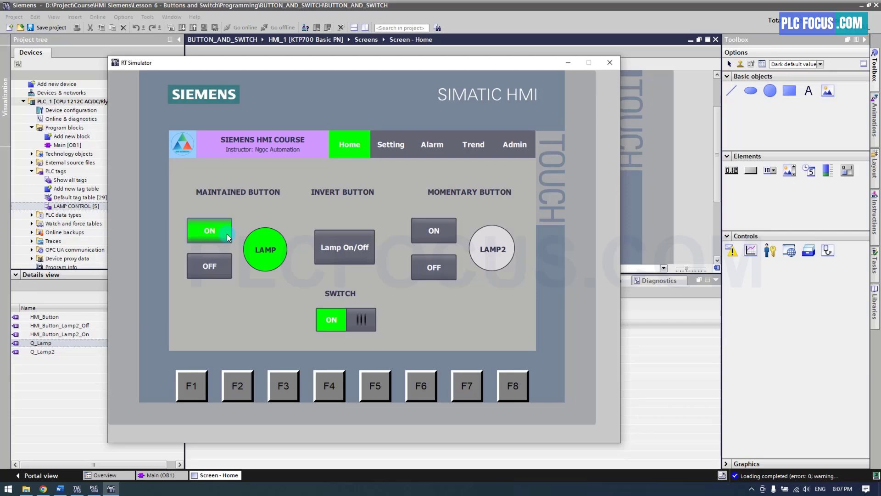
pyautogui.click(220, 271)
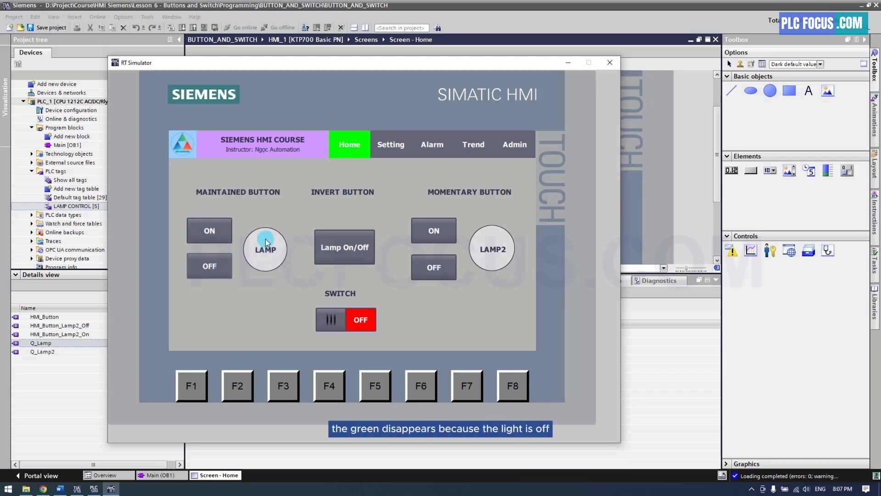
pyautogui.click(224, 235)
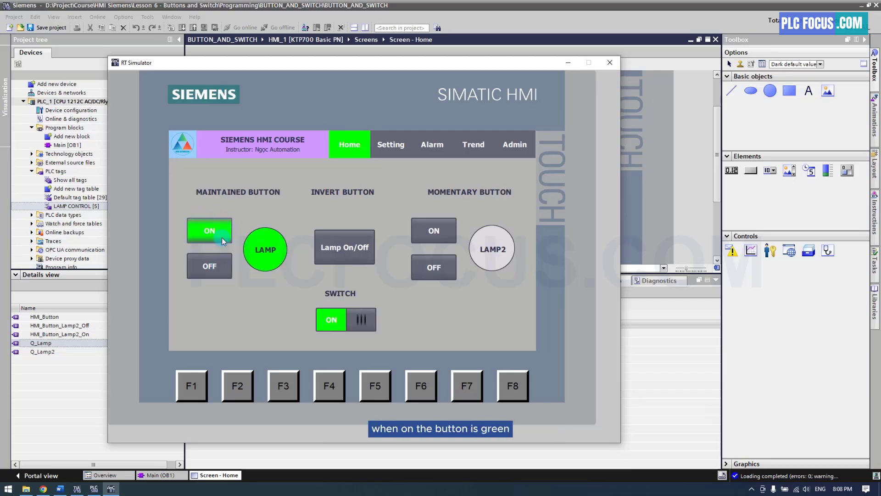